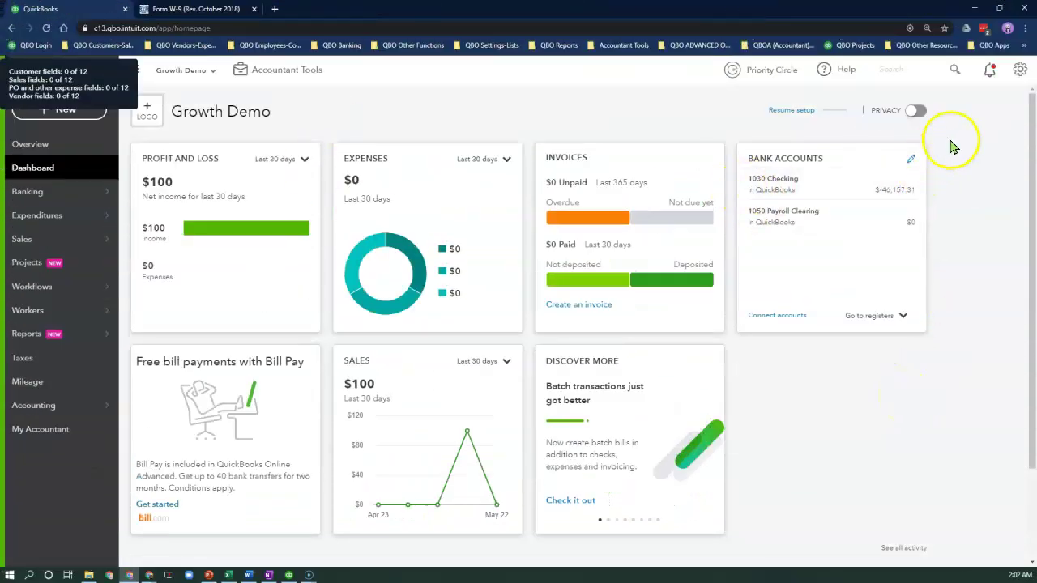
# Add a Vendor custom field named 'Tax Entity Type (W-9)' with type Drop-down list
pyautogui.click(1017, 77)
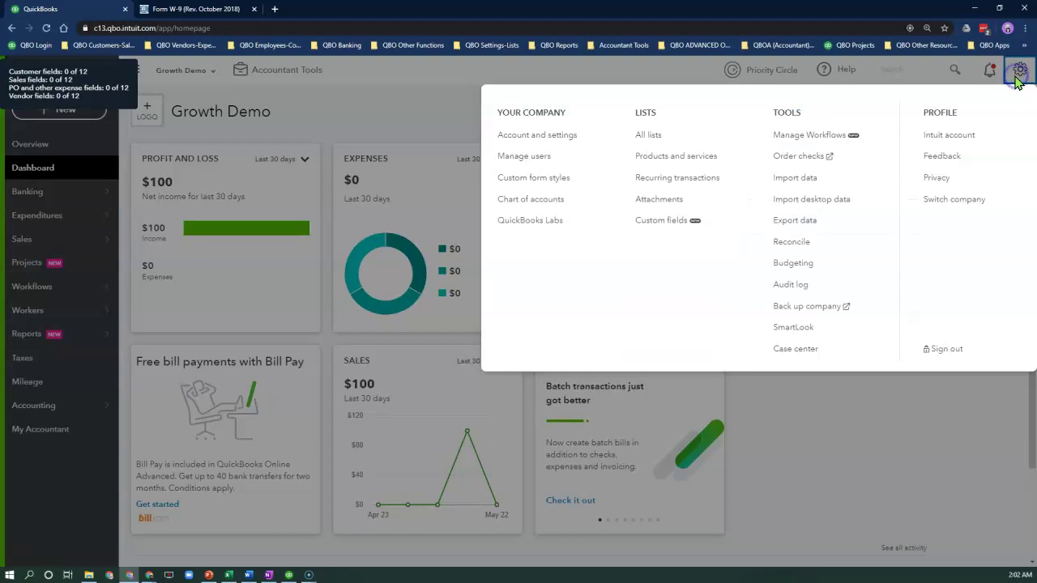
pyautogui.click(670, 231)
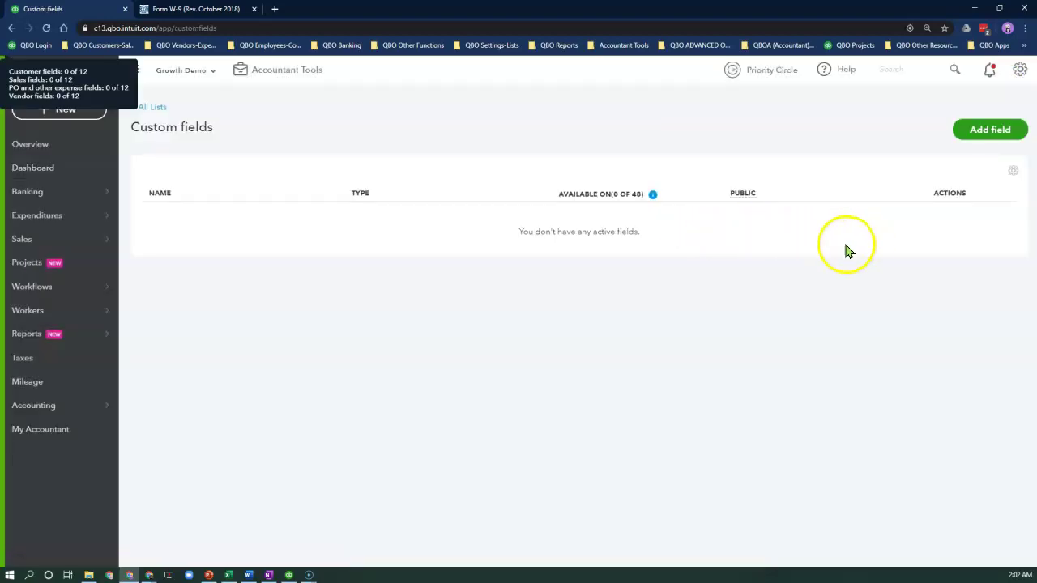
pyautogui.click(972, 134)
pyautogui.click(816, 319)
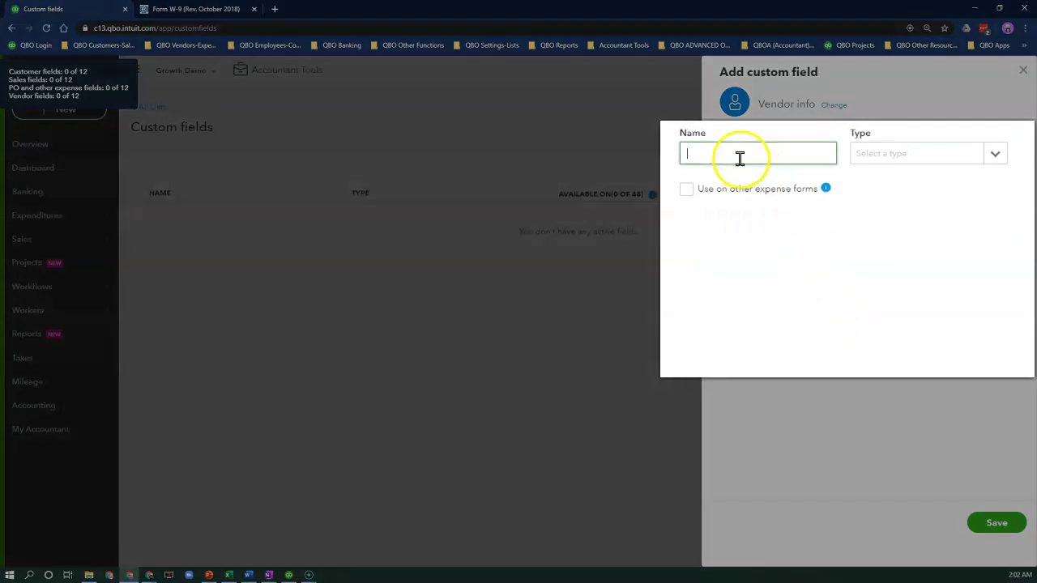
pyautogui.rightClick(772, 149)
pyautogui.click(813, 233)
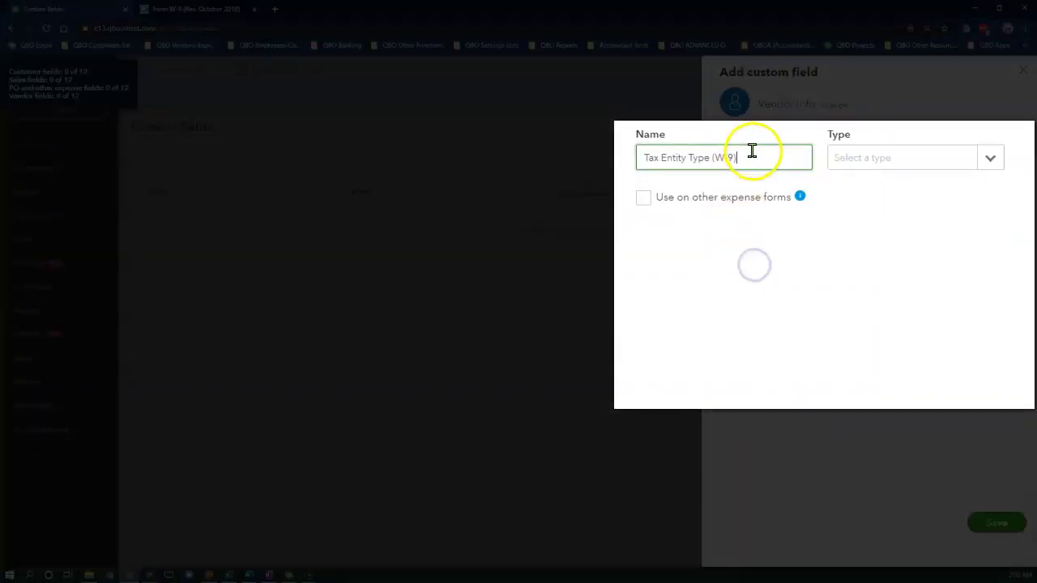
pyautogui.click(994, 160)
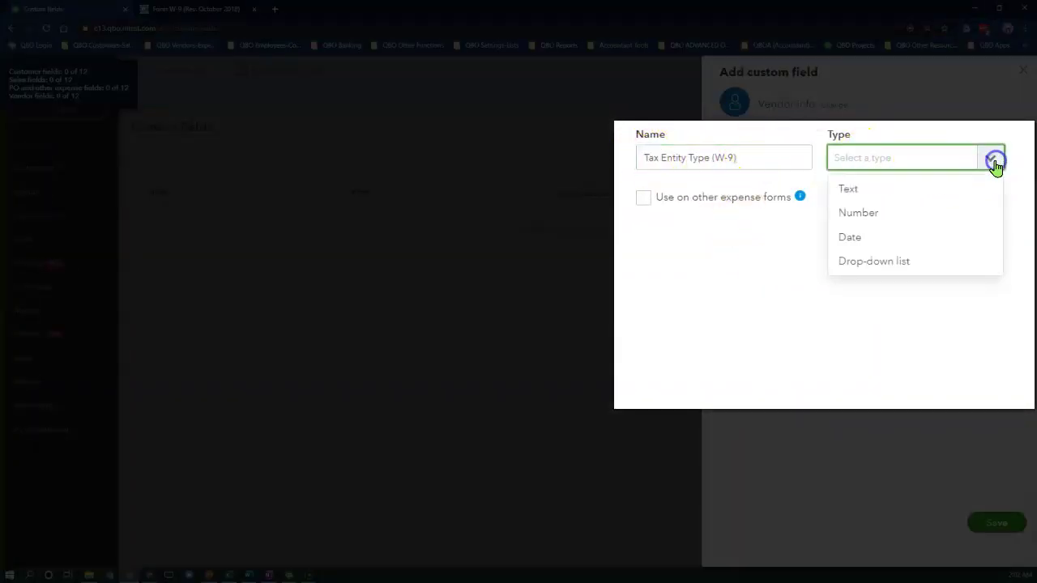
pyautogui.click(884, 263)
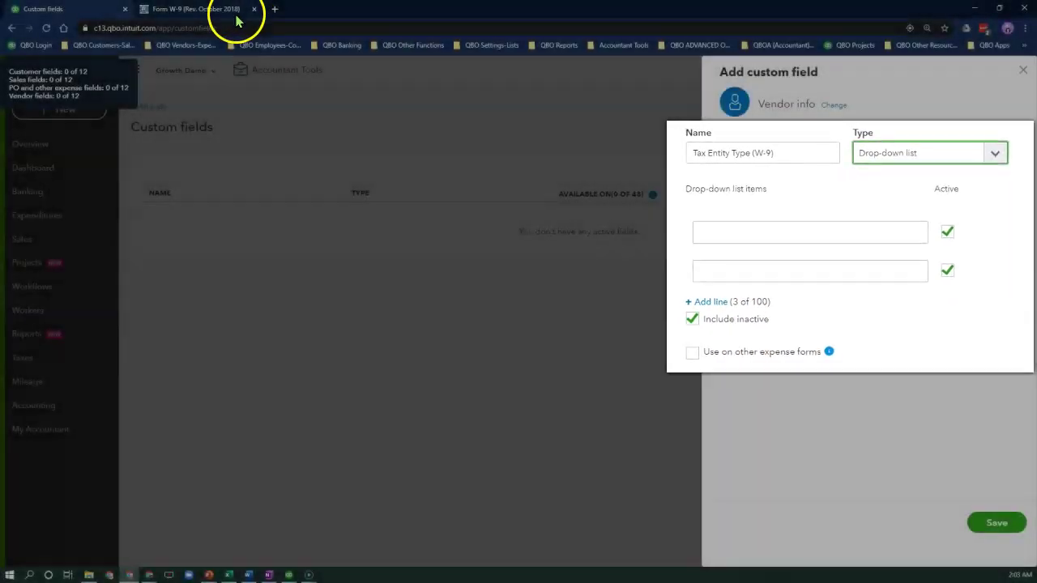
# Copy the Individual/sole proprietor wording from line 3 of the Form W-9 PDF
pyautogui.click(237, 10)
pyautogui.click(344, 277)
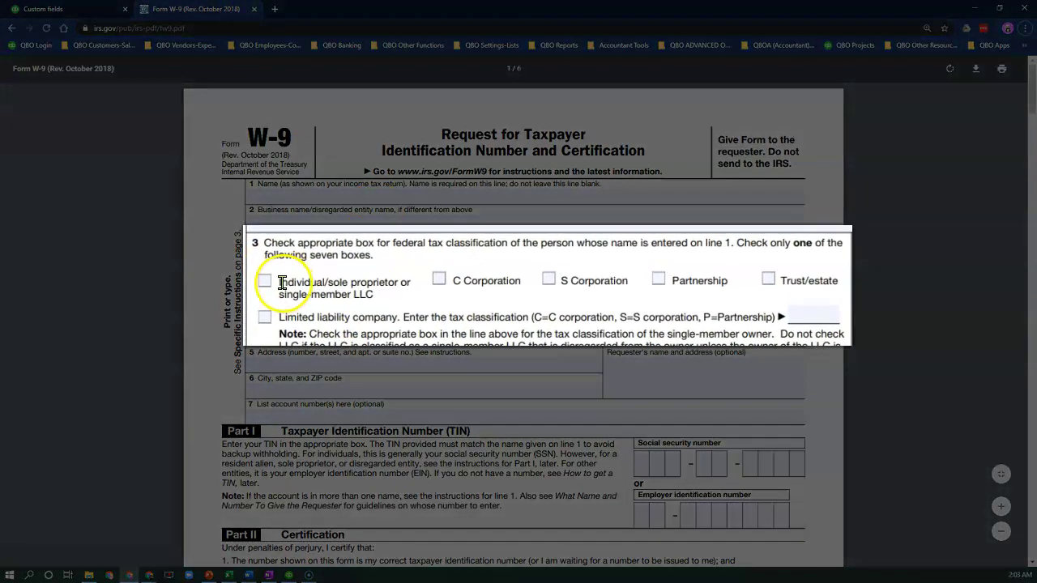
pyautogui.moveTo(268, 266); pyautogui.dragTo(663, 261)
pyautogui.click(375, 297)
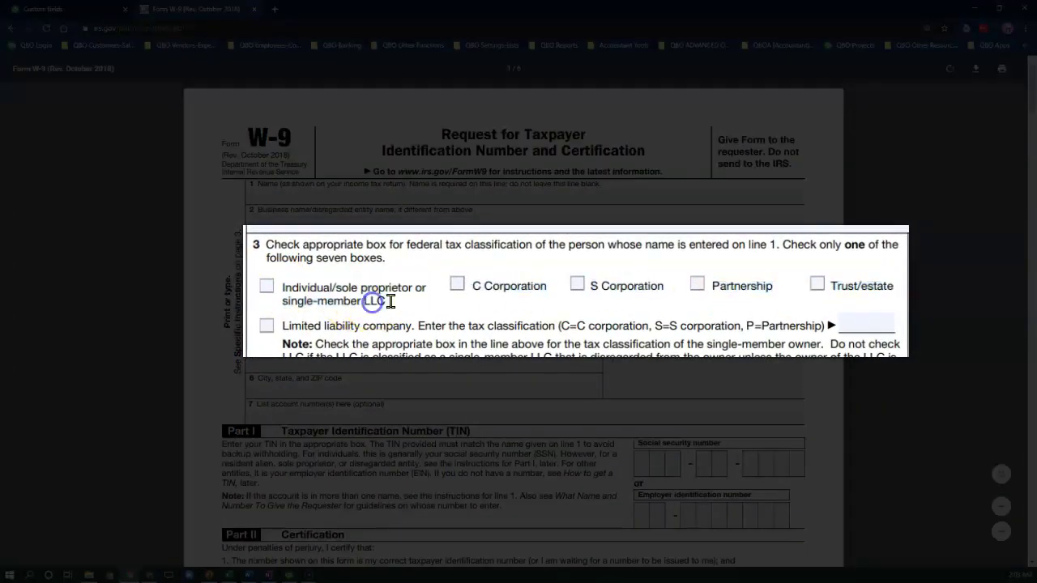
pyautogui.moveTo(396, 289); pyautogui.dragTo(283, 290)
pyautogui.moveTo(397, 289); pyautogui.dragTo(306, 300)
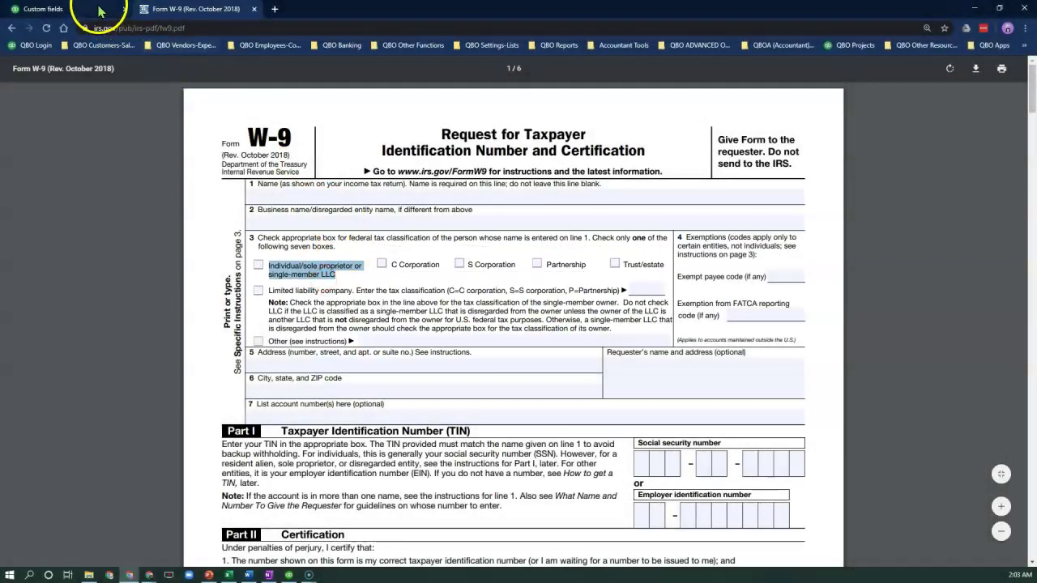
pyautogui.click(99, 11)
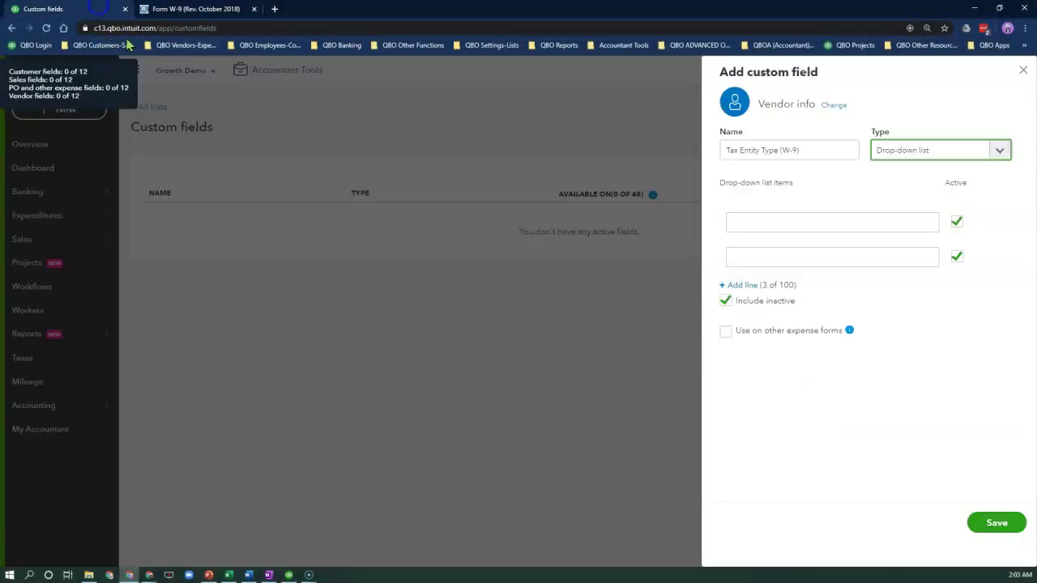
# Add four more list-item rows and enter 'Non-service provider' as the first choice
pyautogui.click(752, 287)
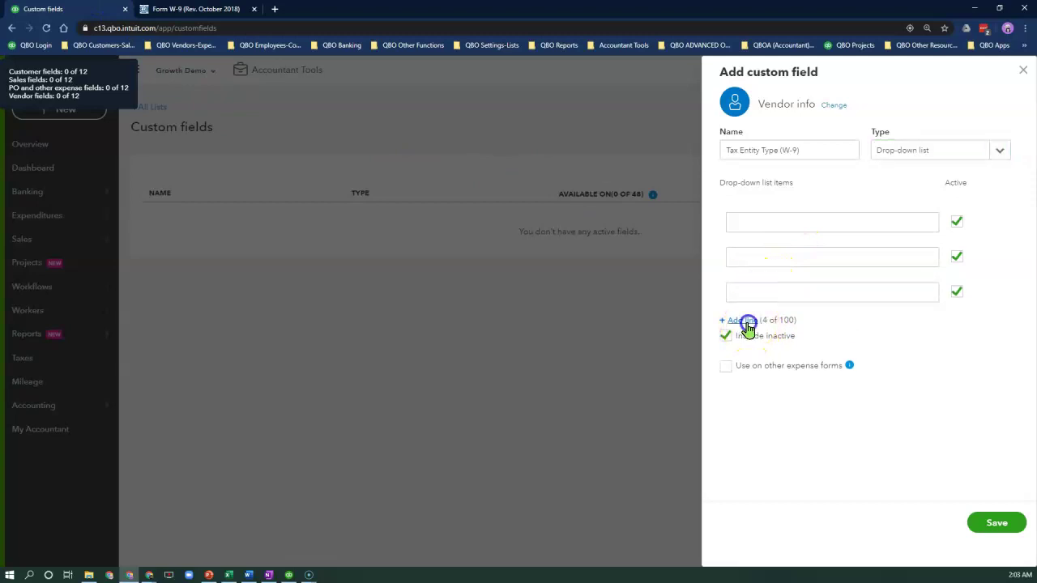
pyautogui.click(749, 318)
pyautogui.click(753, 354)
pyautogui.click(746, 393)
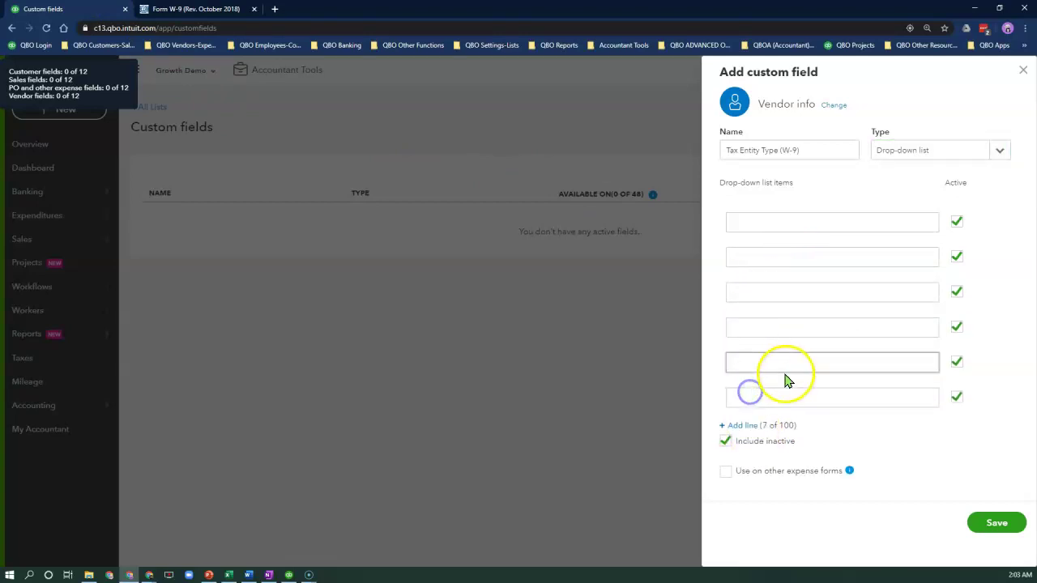
pyautogui.click(764, 227)
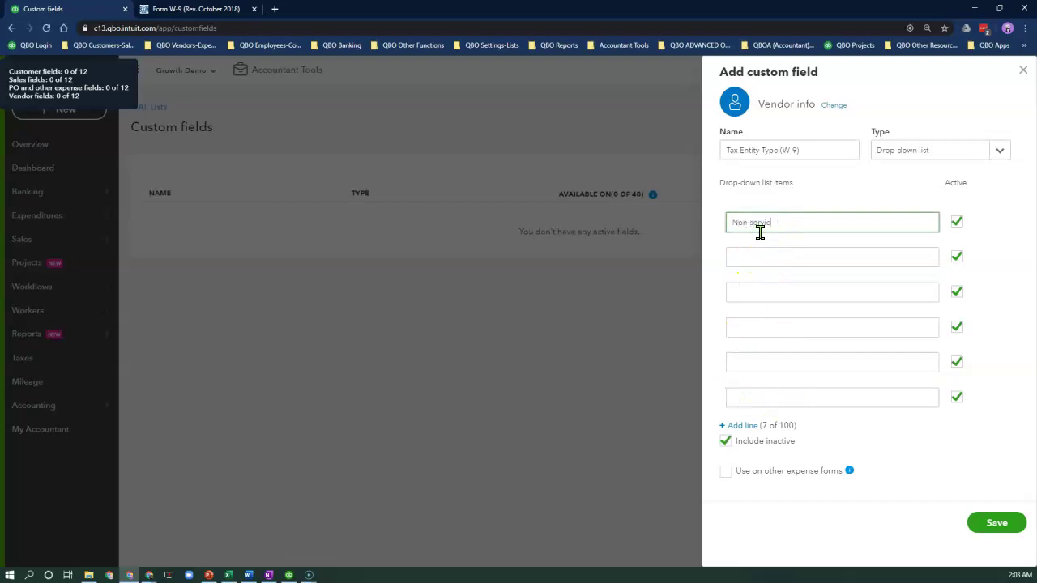
pyautogui.write('Non-service provider')
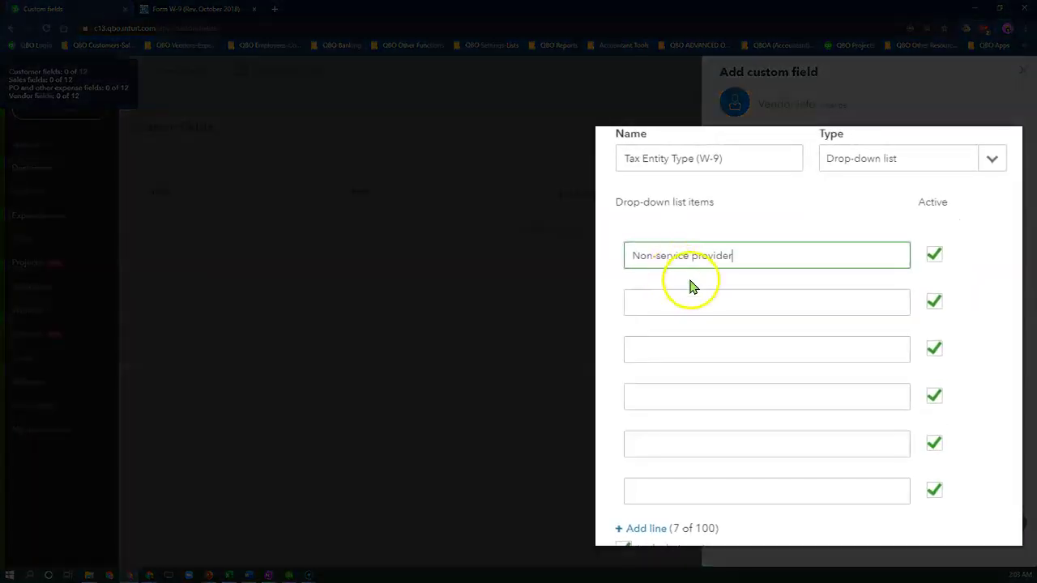
# Enter 'Request W-9 form' second and paste the W-9 Individual/sole proprietor wording third
pyautogui.click(762, 256)
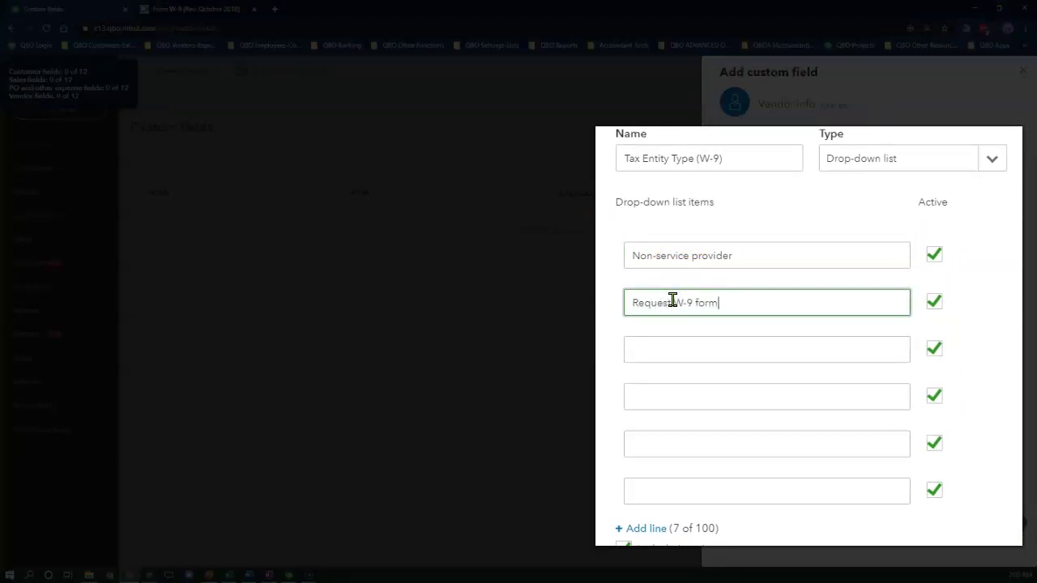
pyautogui.click(662, 352)
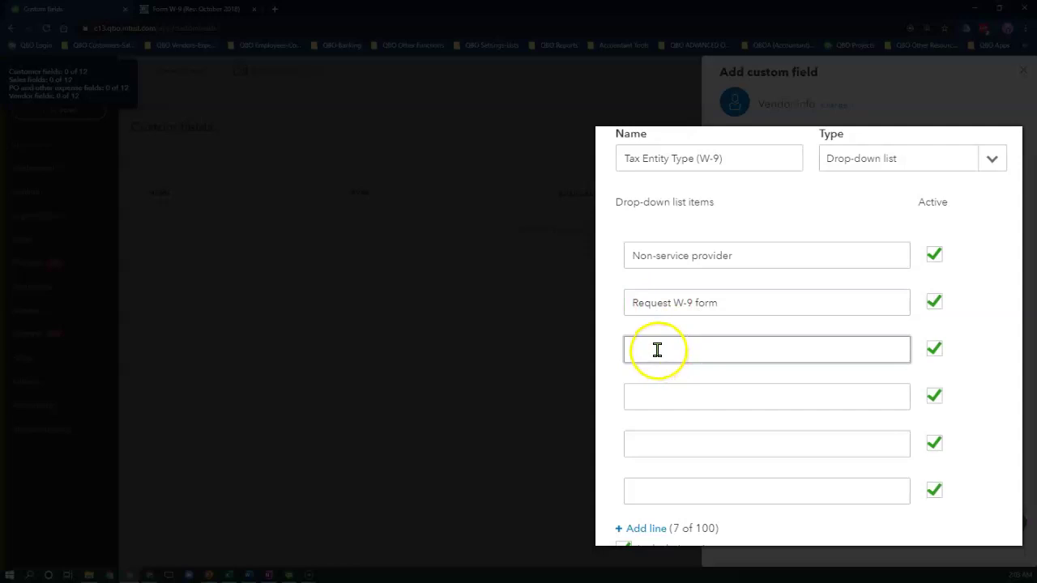
pyautogui.click(679, 350)
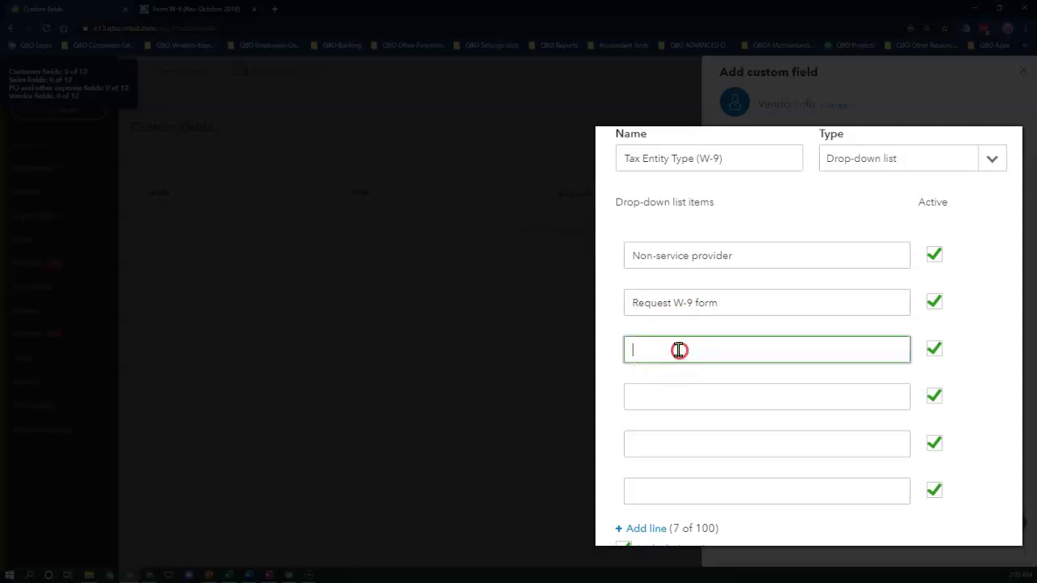
pyautogui.rightClick(679, 350)
pyautogui.click(736, 461)
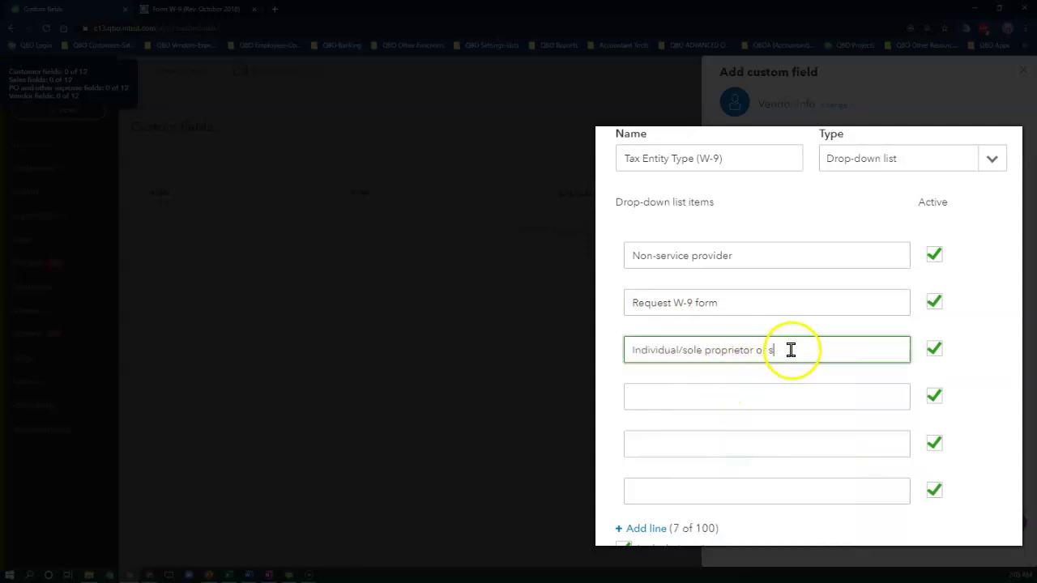
pyautogui.moveTo(791, 350); pyautogui.dragTo(724, 353)
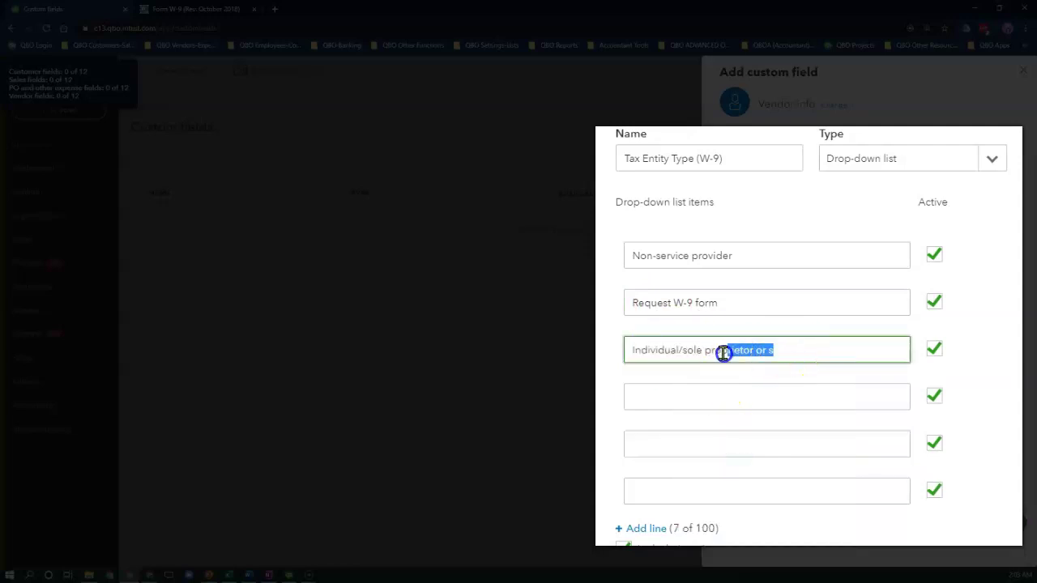
pyautogui.click(783, 348)
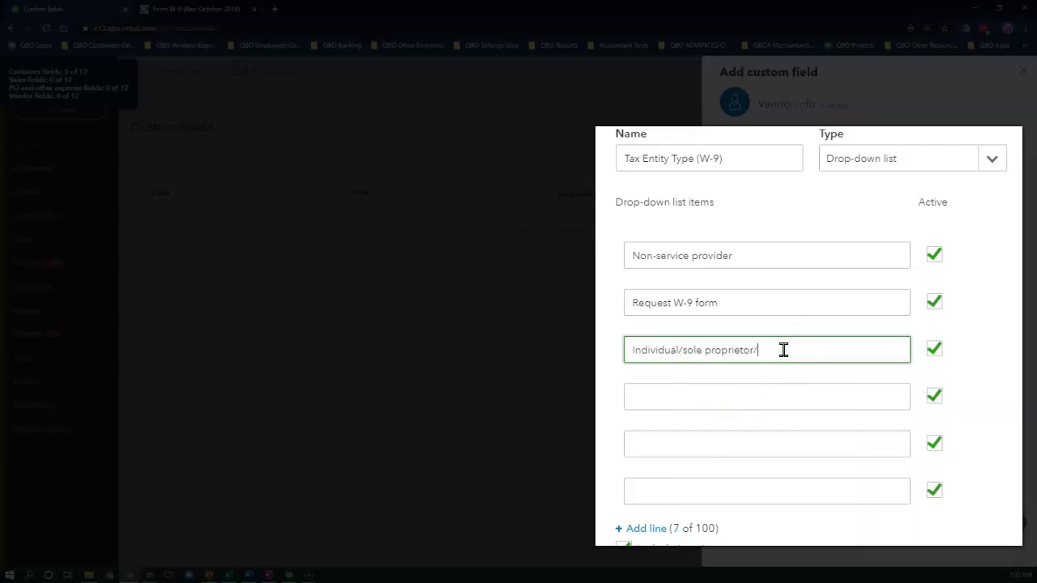
# Fill the remaining choices with Partnership, 'S Corp and C Corp' and Trust/Estate
pyautogui.click(739, 397)
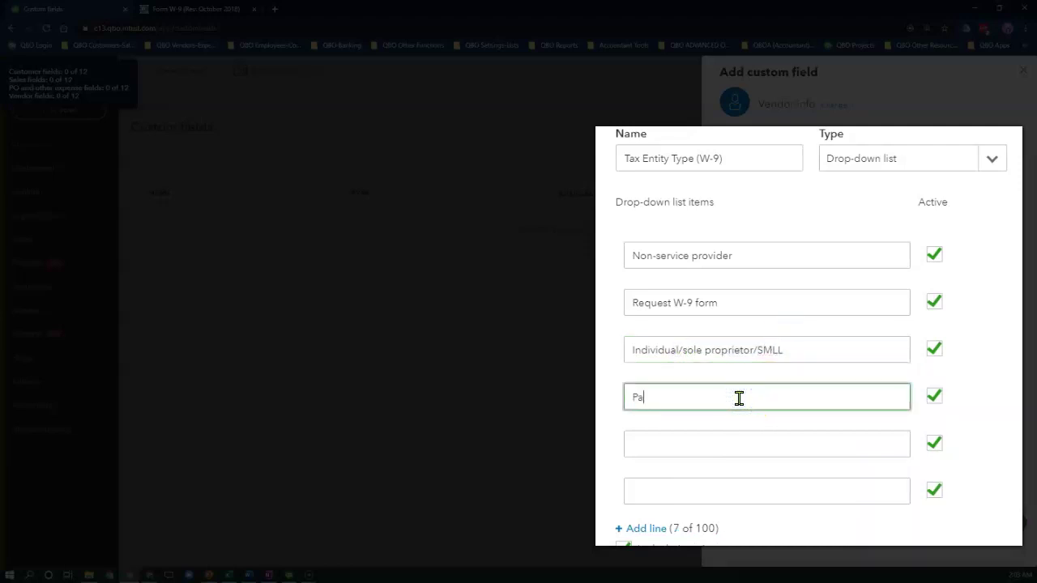
pyautogui.click(687, 447)
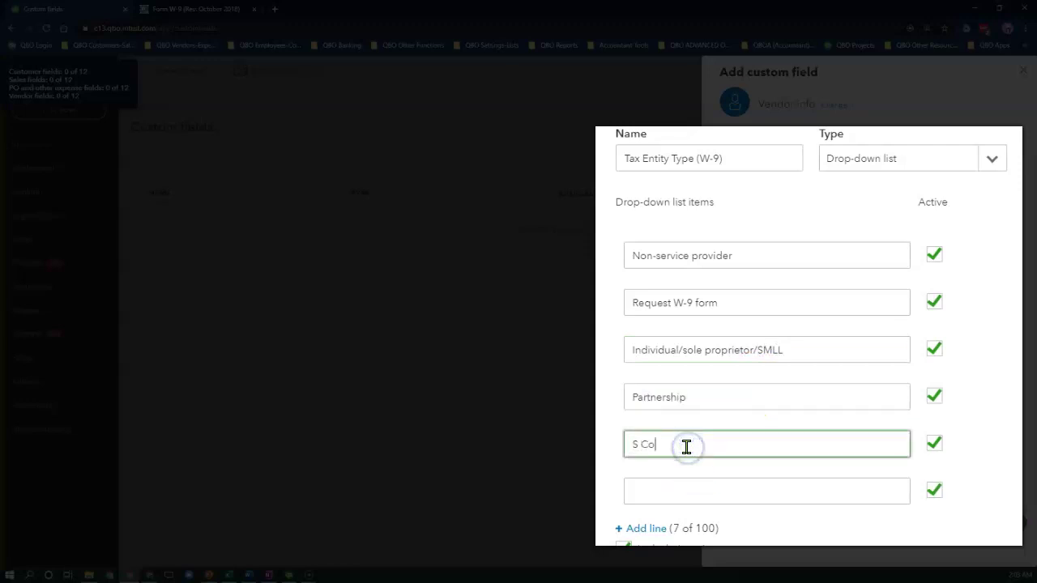
pyautogui.write('S Corpo and C Corp')
pyautogui.click(694, 481)
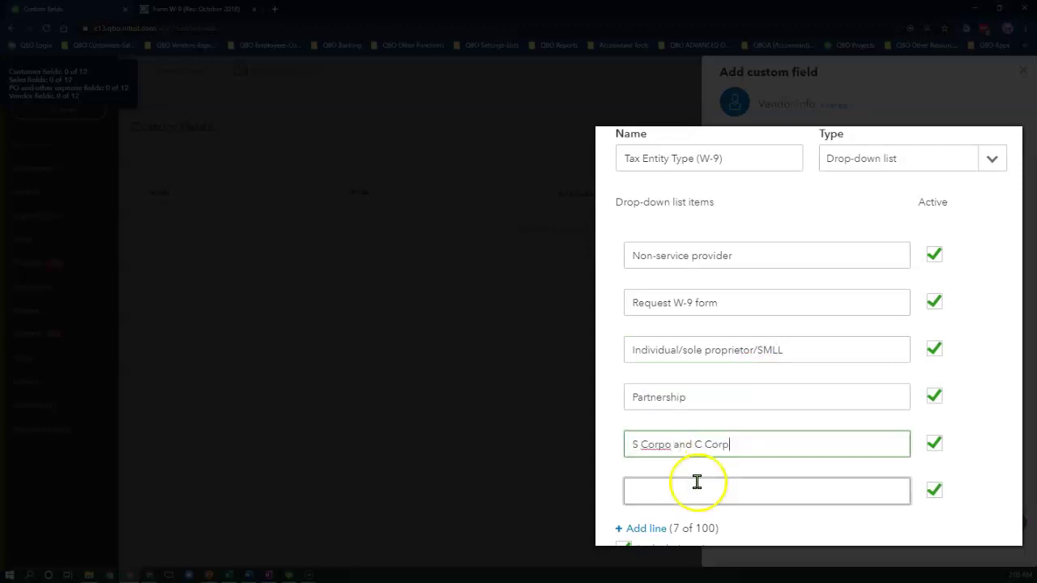
pyautogui.click(673, 448)
pyautogui.click(658, 490)
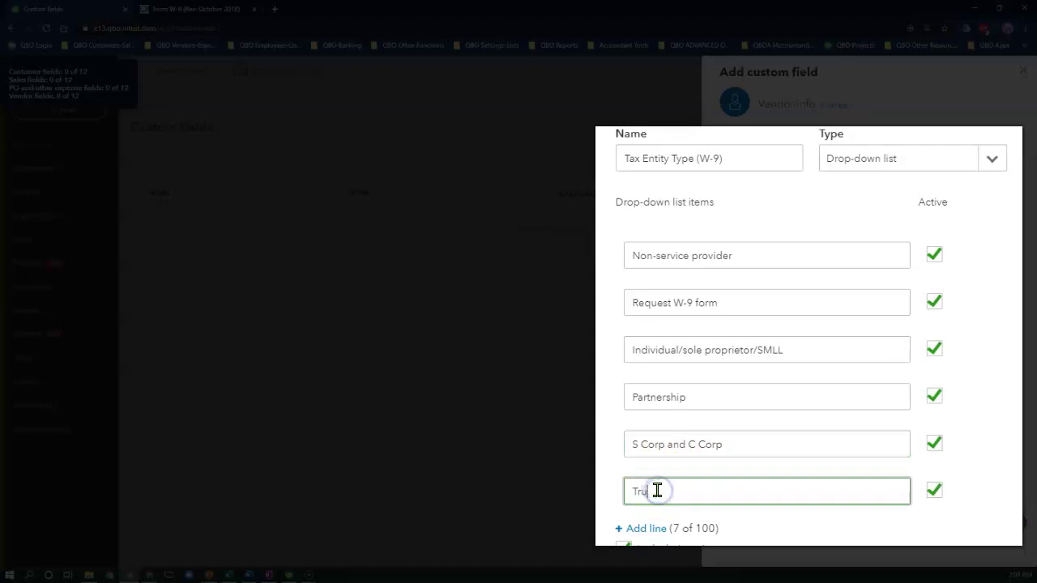
pyautogui.click(711, 299)
pyautogui.click(705, 347)
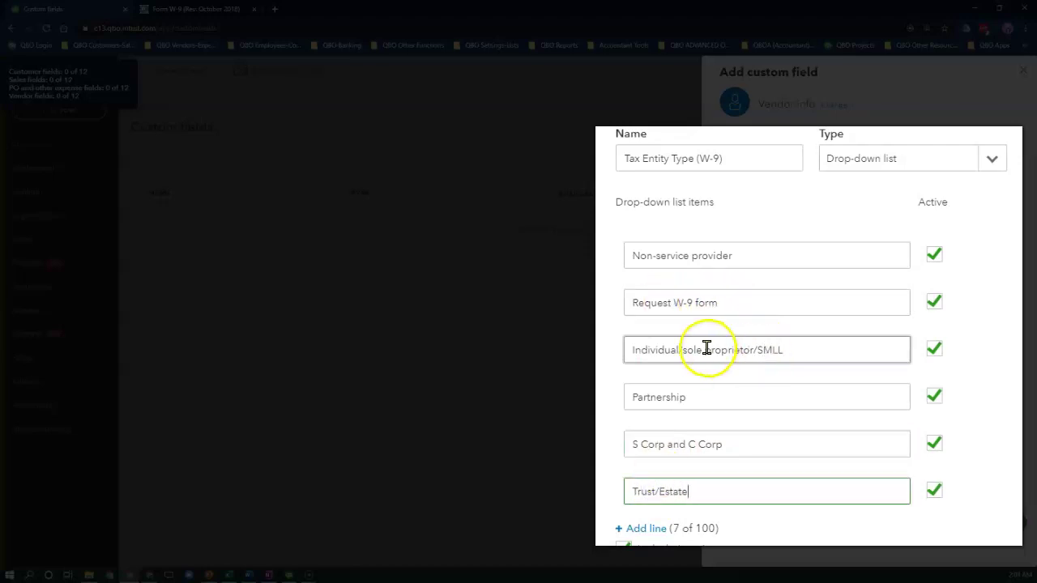
# Edit the third choice so it reads 'Indiv./Sole Proprietor/SMLLC'
pyautogui.click(686, 353)
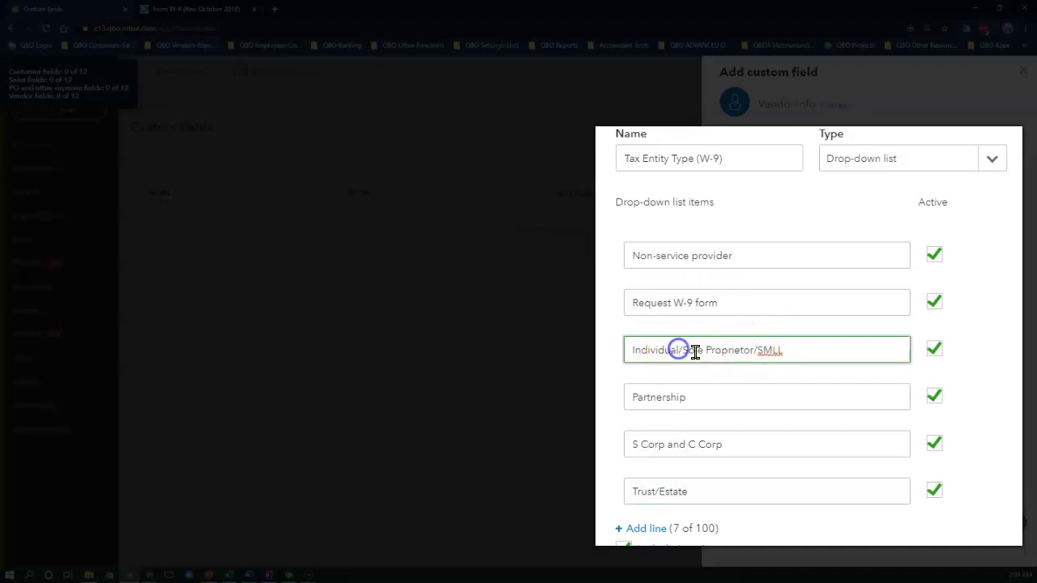
pyautogui.press('BackSpace')
pyautogui.press('BackSpace')
pyautogui.press('BackSpace')
pyautogui.press('BackSpace')
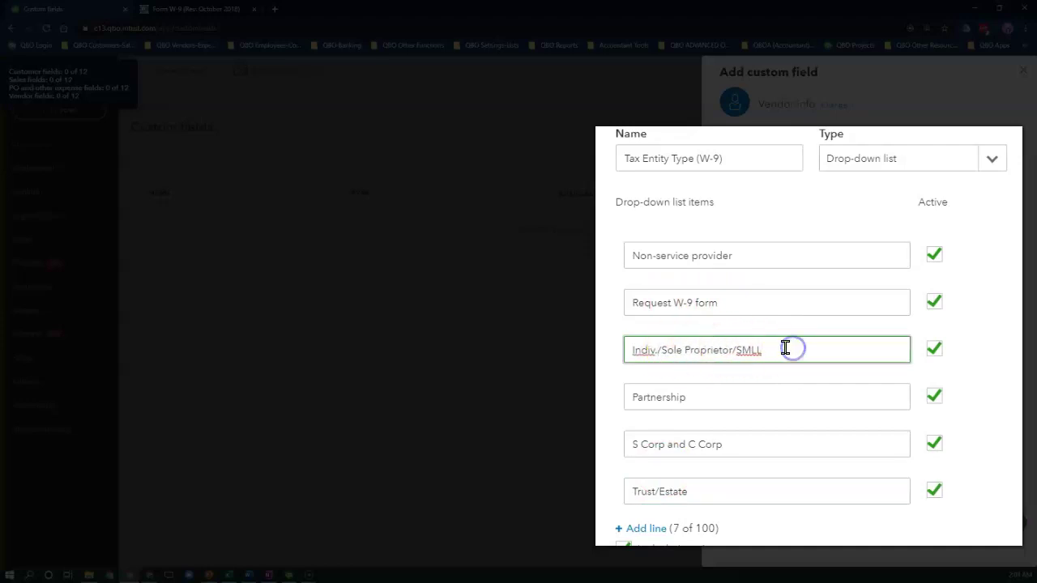
pyautogui.write('C')
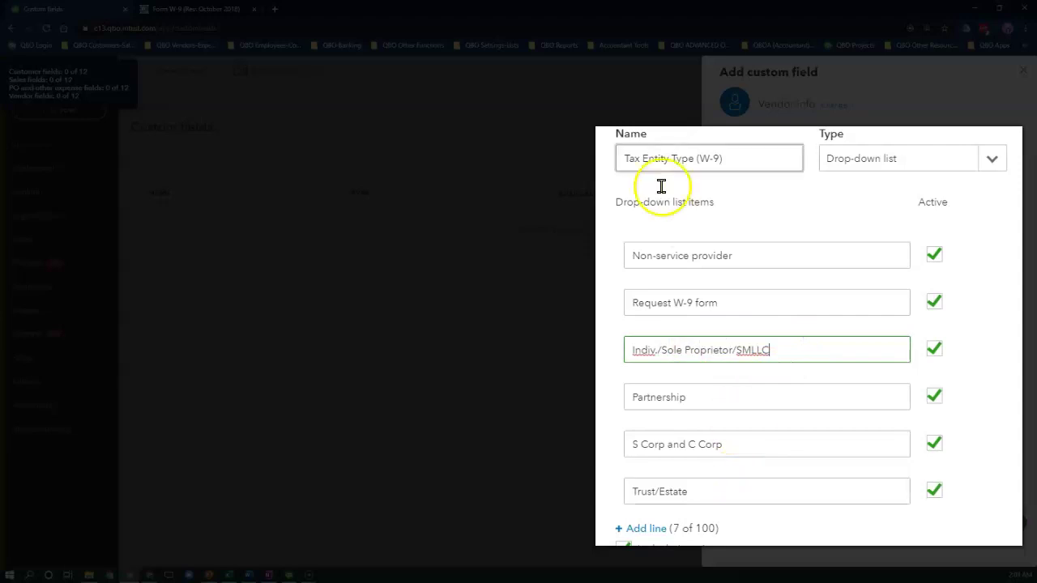
pyautogui.moveTo(740, 443); pyautogui.dragTo(602, 452)
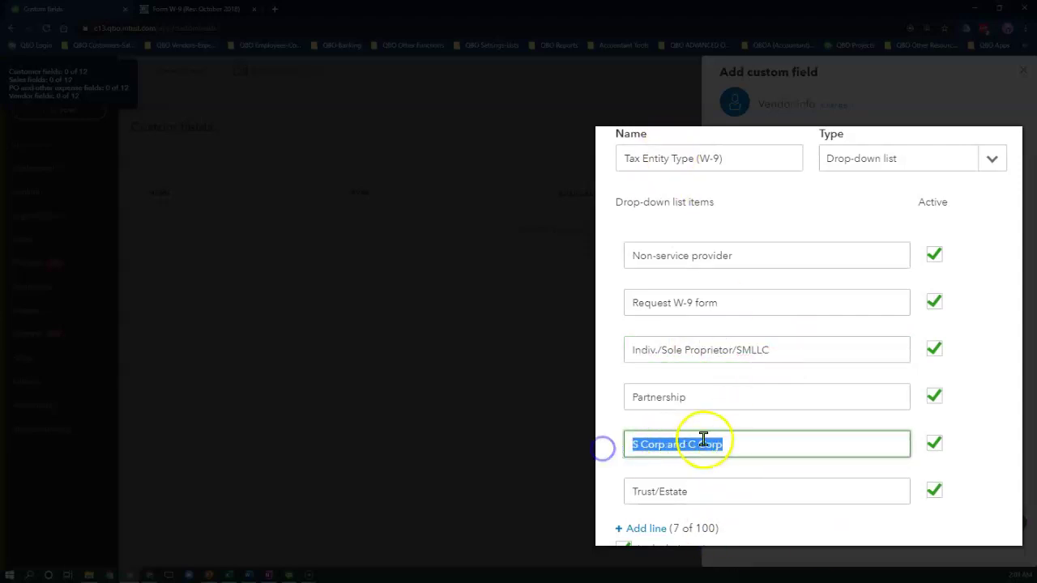
pyautogui.click(734, 445)
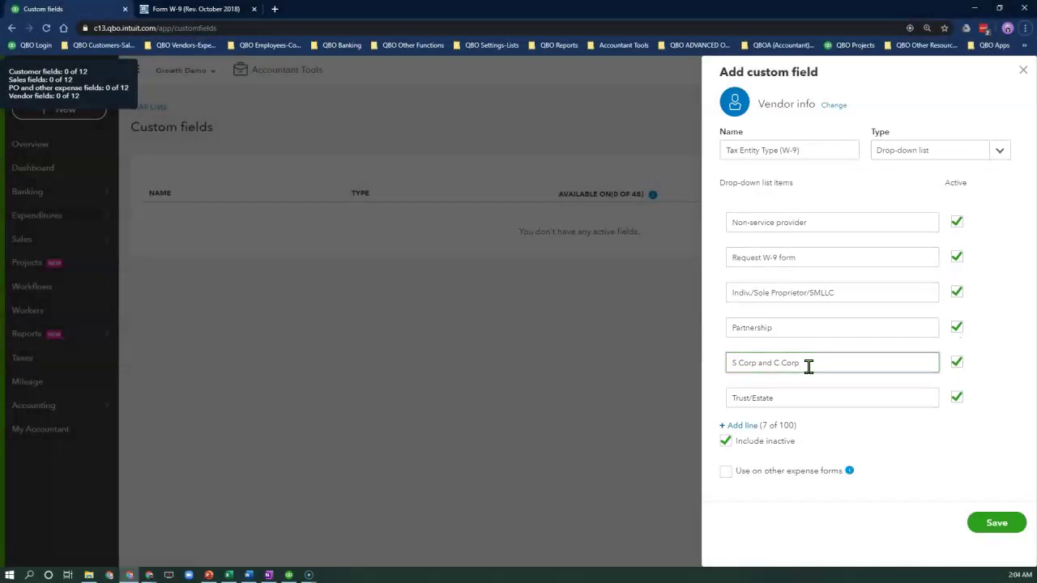
# Save the Tax Entity Type (W-9) field and open the Vendors list
pyautogui.click(993, 523)
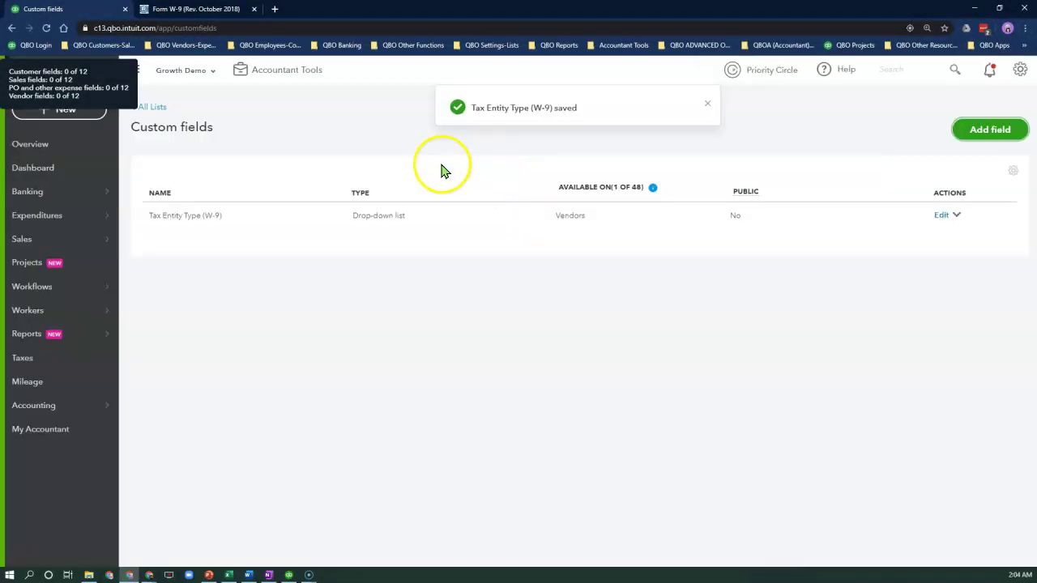
pyautogui.click(46, 27)
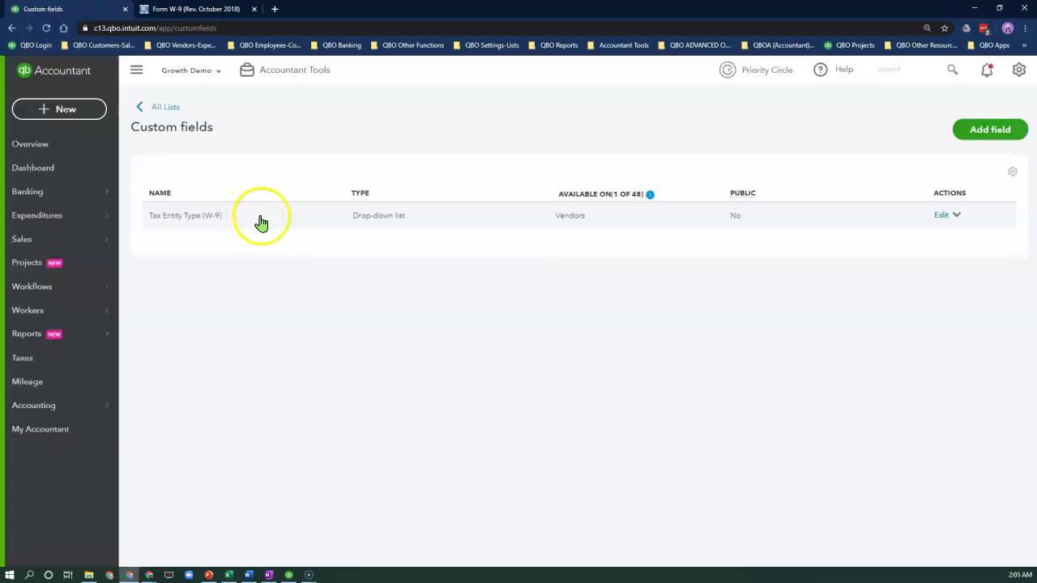
pyautogui.moveTo(89, 217)
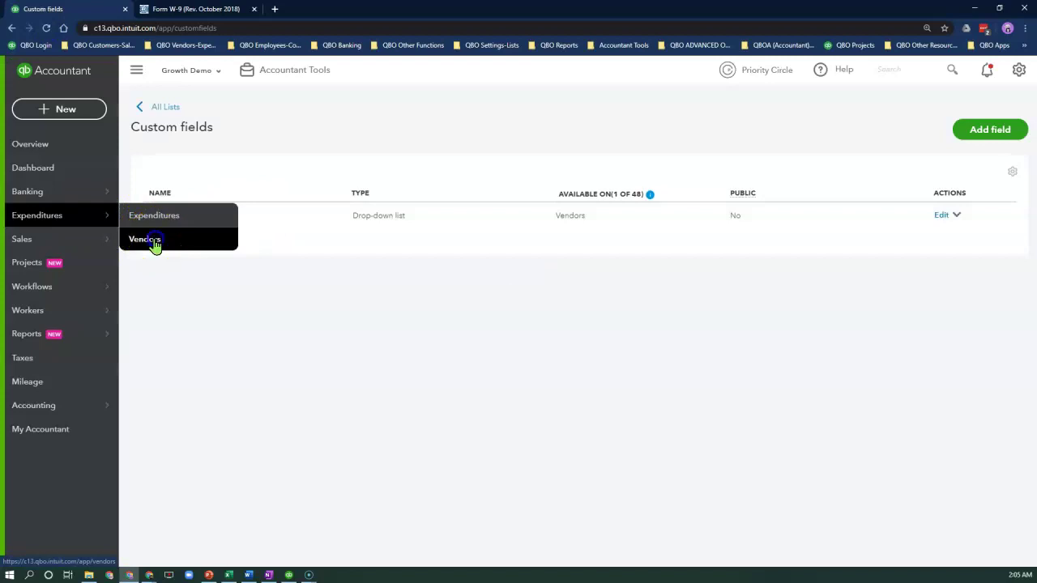
pyautogui.click(155, 245)
# Set the first LLC vendor's Tax Entity Type to Indiv./Sole Proprietor/SMLLC
pyautogui.scroll(-2, 555, 350)
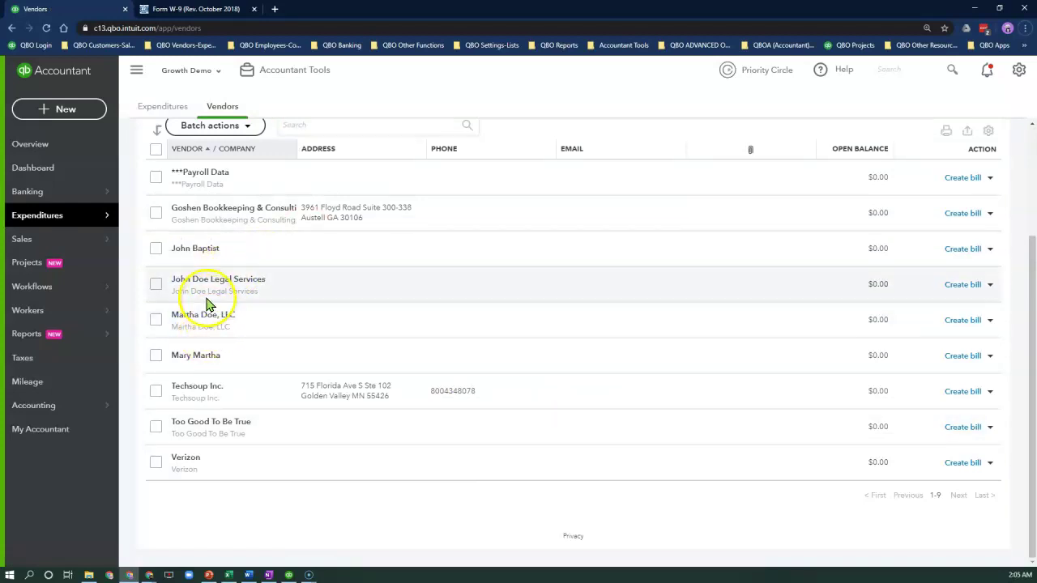
pyautogui.click(199, 323)
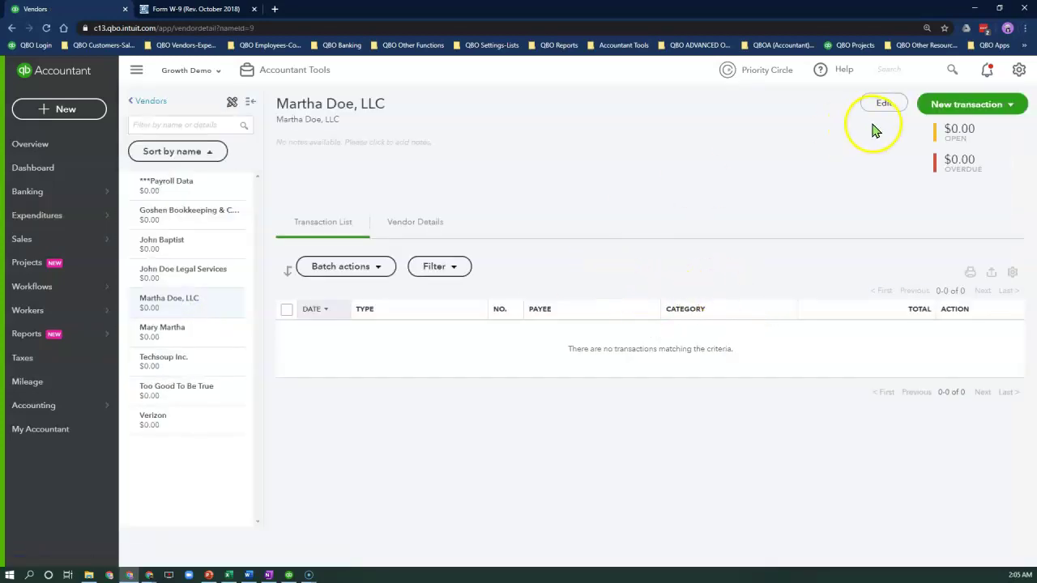
pyautogui.click(891, 100)
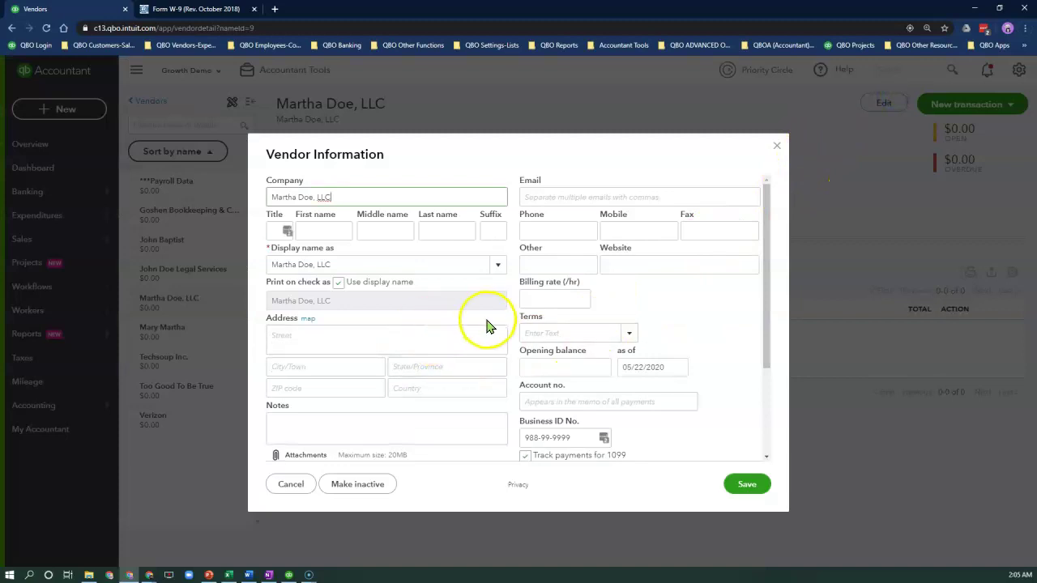
pyautogui.scroll(-1, 502, 326)
pyautogui.scroll(-3, 502, 326)
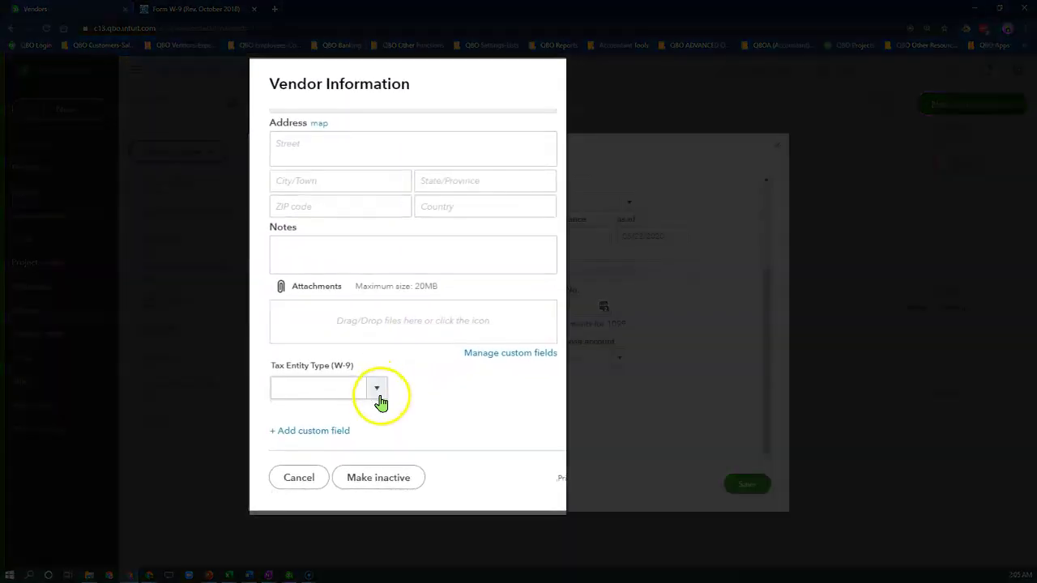
pyautogui.click(378, 391)
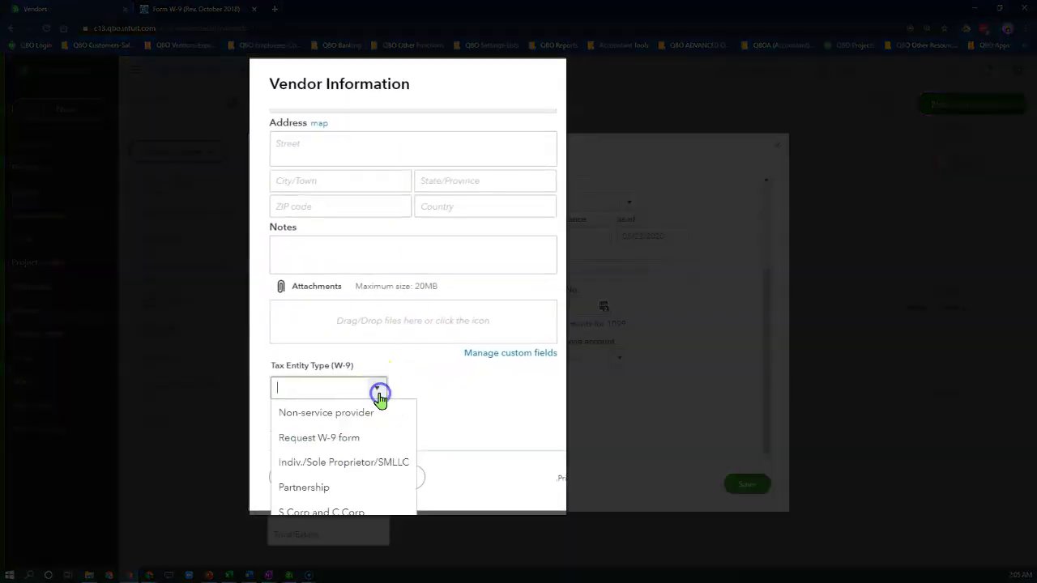
pyautogui.click(392, 463)
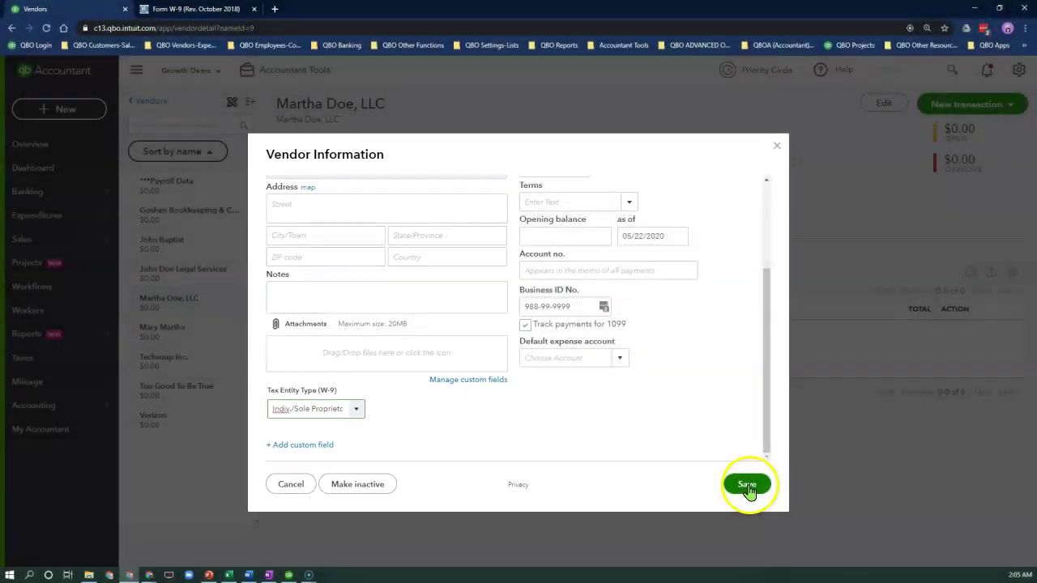
pyautogui.click(747, 484)
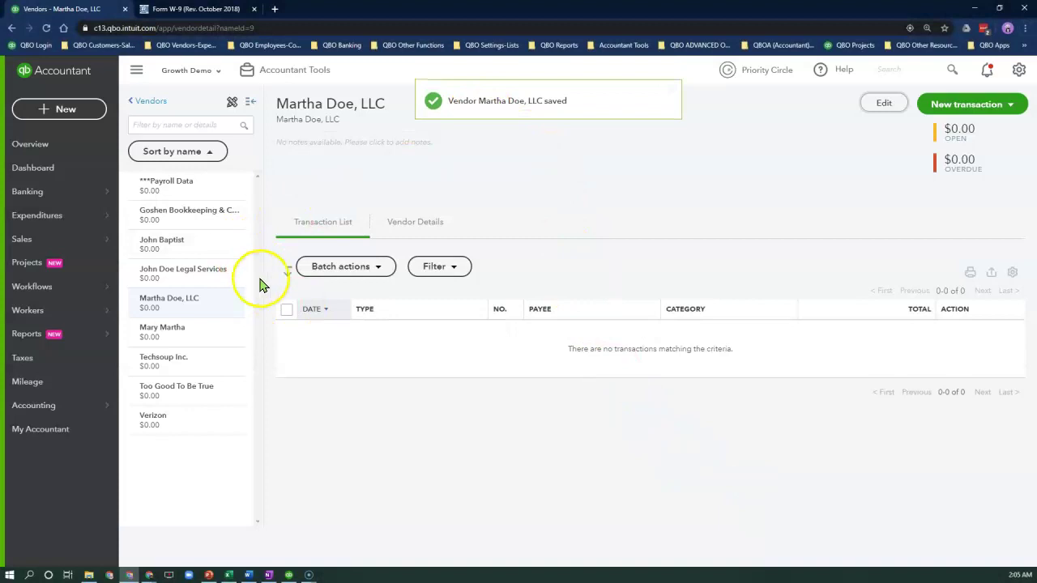
# Re-save Goshen Bookkeeping & Consulting, LLC and set the next vendor's entity type to Partnership
pyautogui.click(202, 212)
pyautogui.click(881, 105)
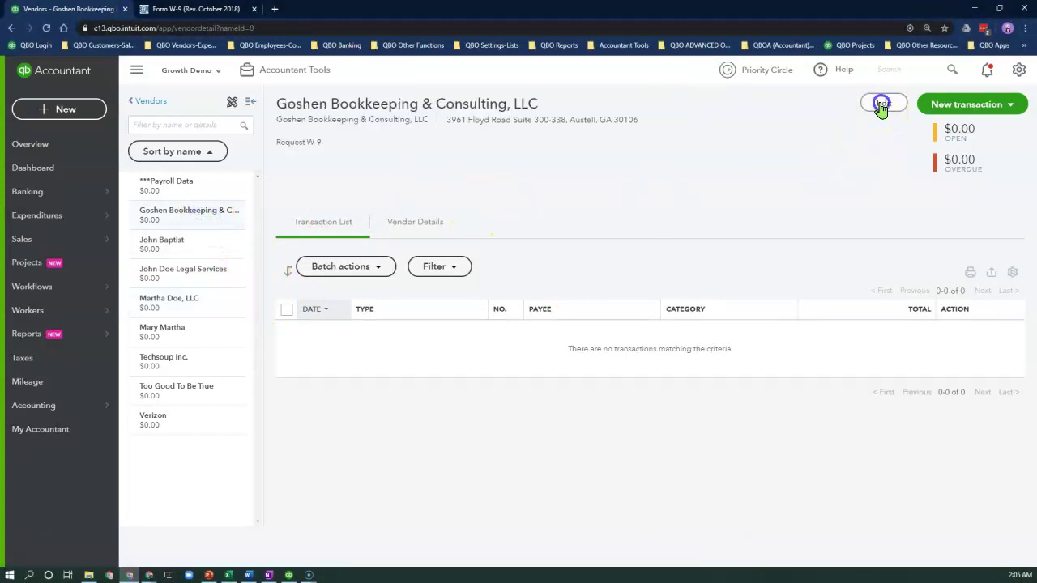
pyautogui.scroll(-1, 421, 414)
pyautogui.scroll(-1, 421, 413)
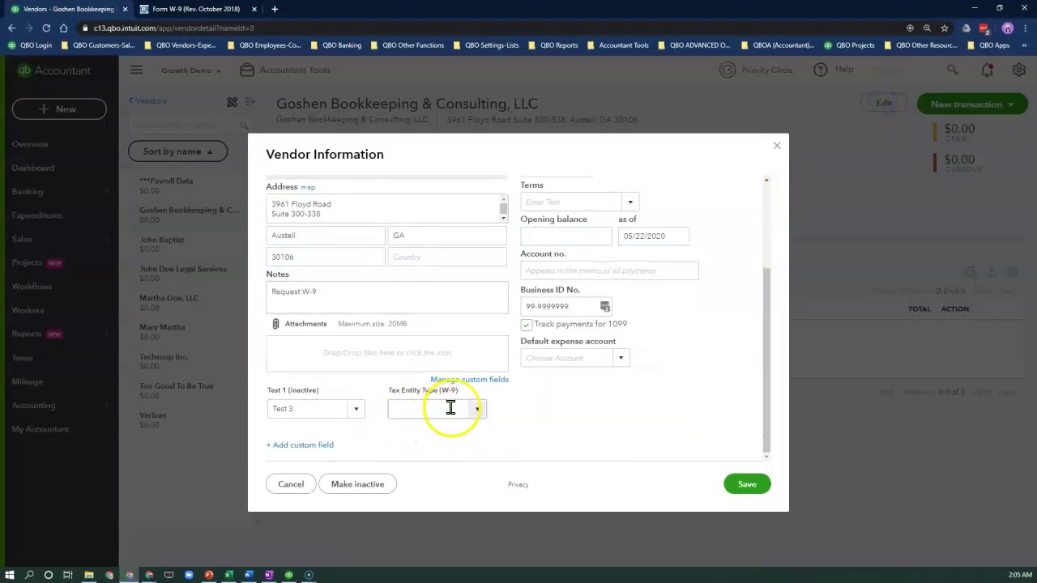
pyautogui.click(747, 483)
pyautogui.click(162, 327)
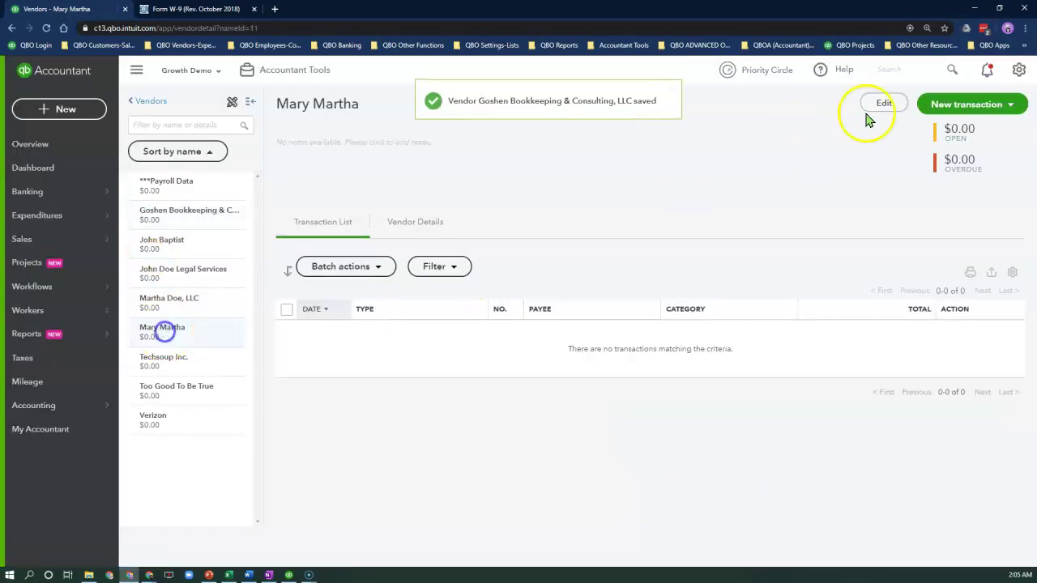
pyautogui.click(881, 104)
pyautogui.click(356, 409)
pyautogui.click(348, 492)
pyautogui.click(747, 484)
# Assign Techsoup Inc. an entity type and set Too Good To Be True to Request W-9 form
pyautogui.click(186, 363)
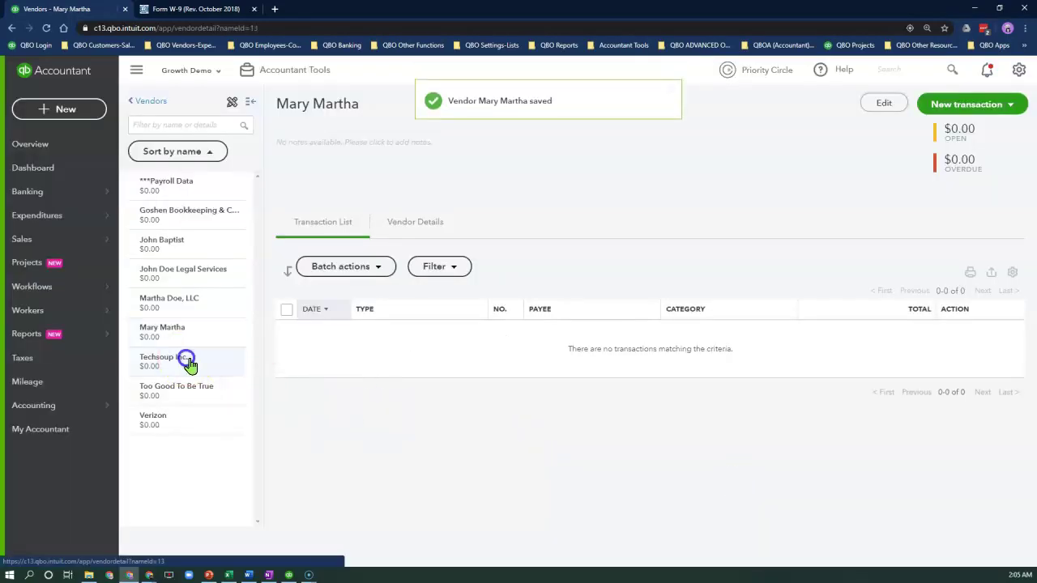
pyautogui.click(881, 104)
pyautogui.scroll(-5, 486, 365)
pyautogui.click(359, 405)
pyautogui.click(340, 429)
pyautogui.click(743, 419)
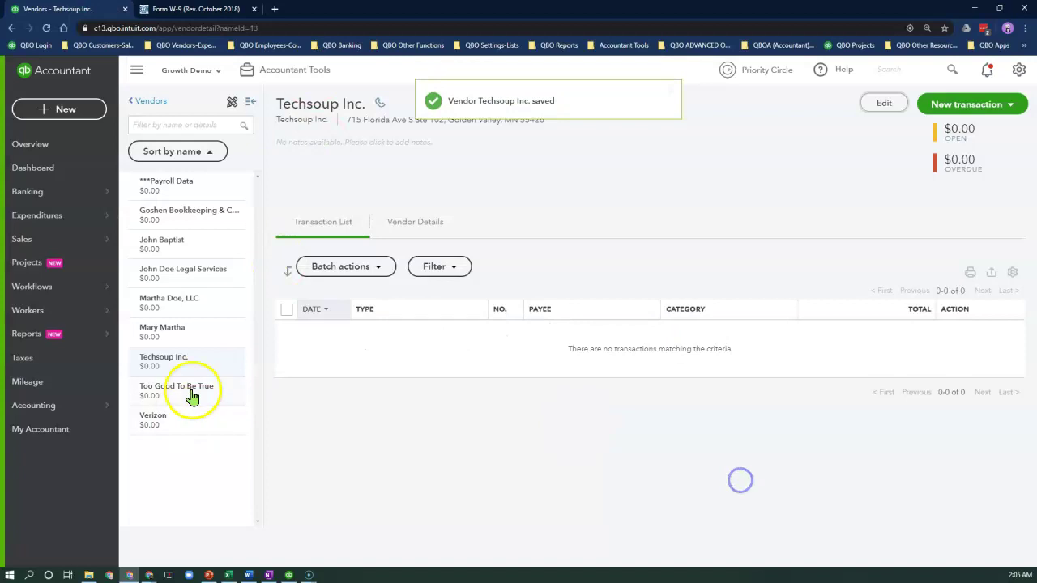
pyautogui.click(177, 391)
pyautogui.click(883, 103)
pyautogui.scroll(-5, 486, 365)
pyautogui.click(352, 410)
pyautogui.click(352, 446)
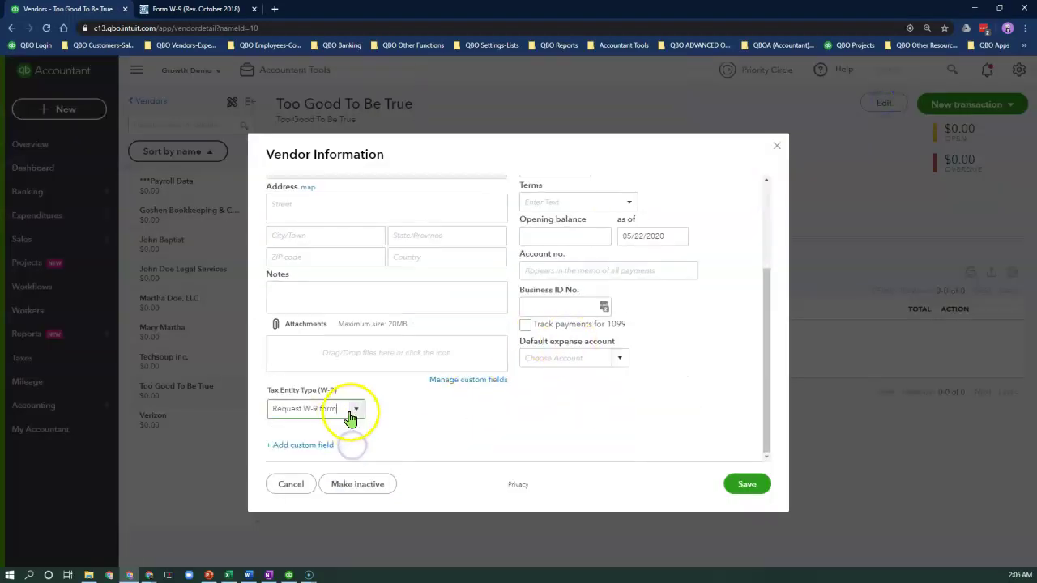
pyautogui.click(743, 484)
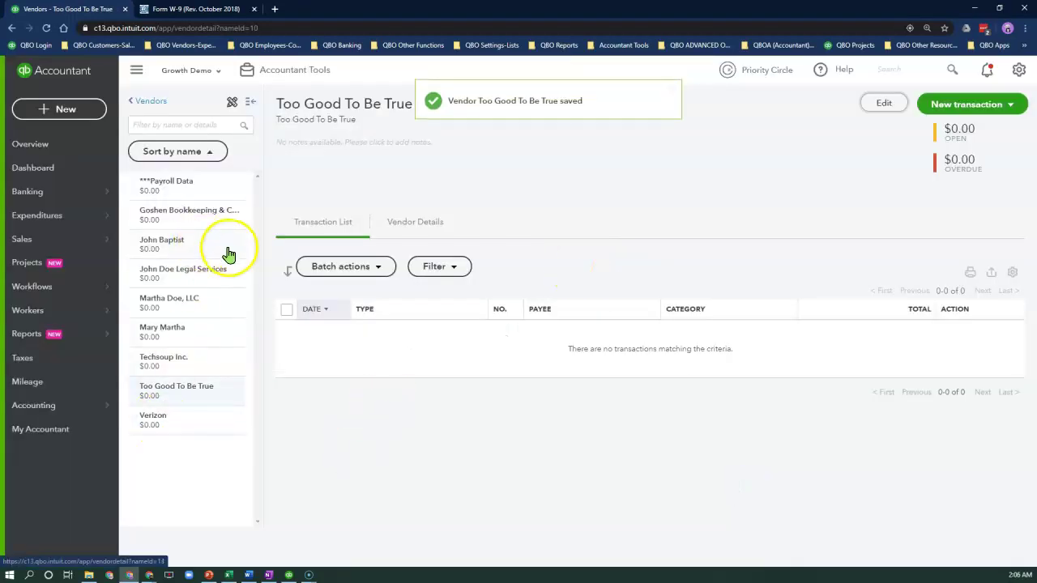
# Return to the full vendor list and select all vendors to view bulk actions
pyautogui.click(150, 100)
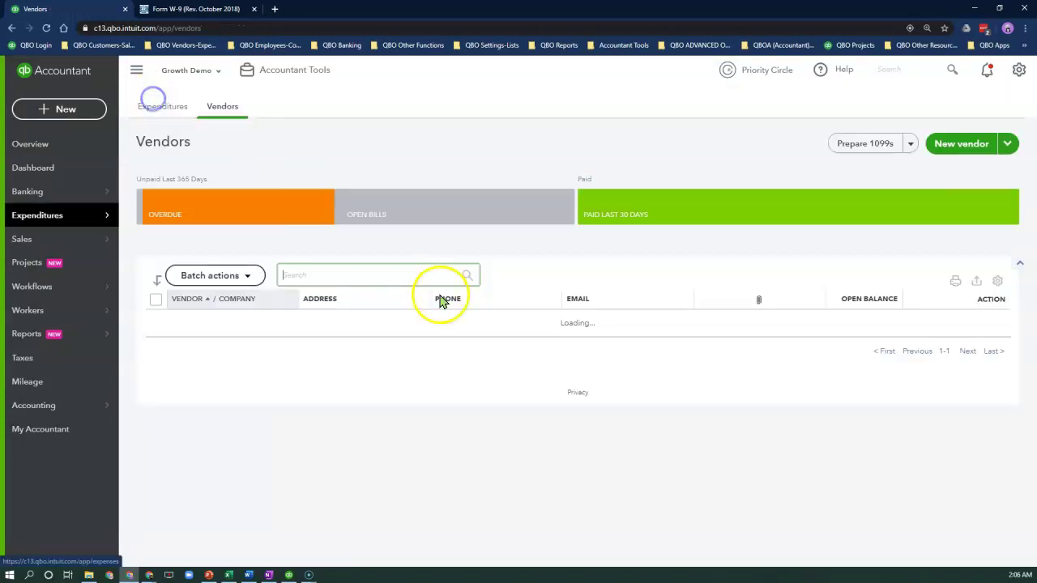
pyautogui.scroll(-2, 340, 324)
pyautogui.click(158, 150)
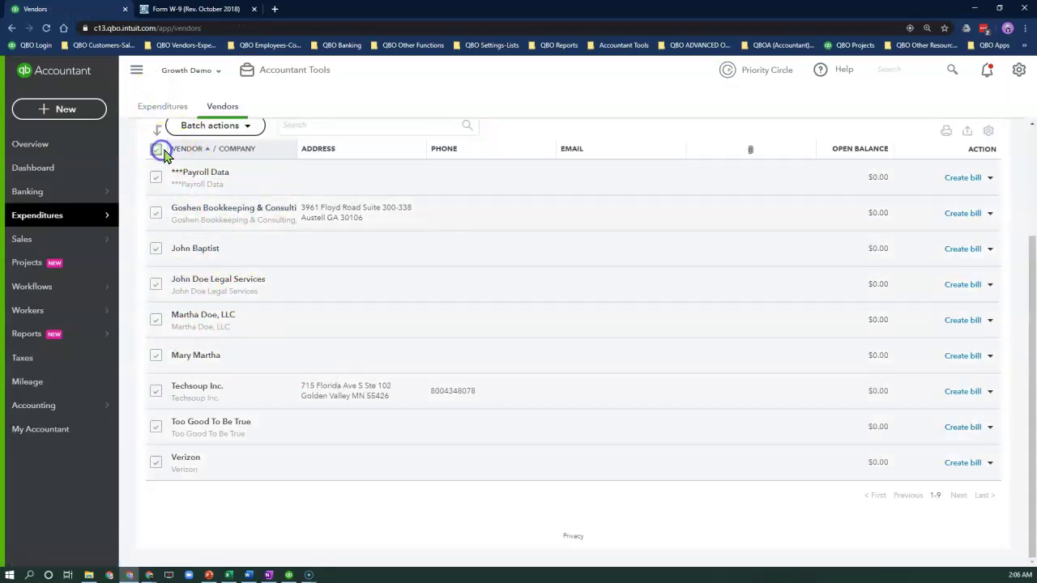
pyautogui.click(243, 127)
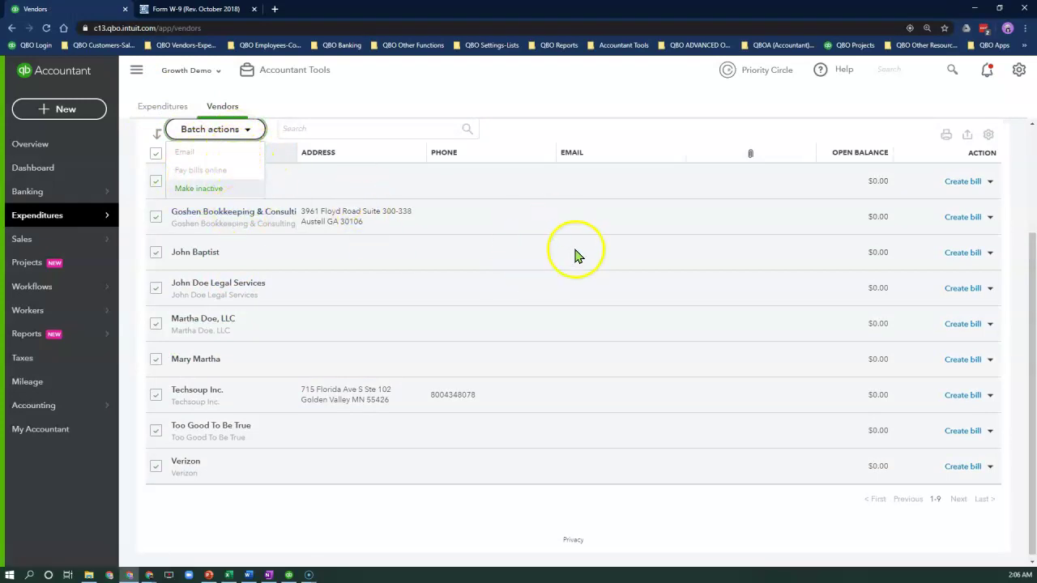
pyautogui.scroll(2, 678, 121)
pyautogui.tripleClick(678, 121)
# Add the Tax Entity Type (W-9) column to the vendor table and untick all vendors
pyautogui.click(989, 208)
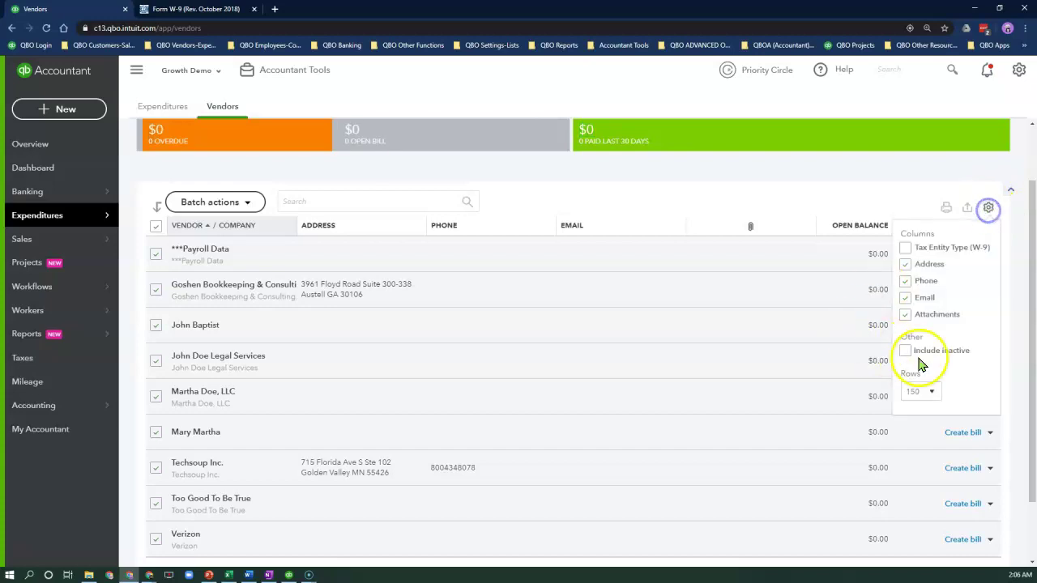
pyautogui.click(904, 249)
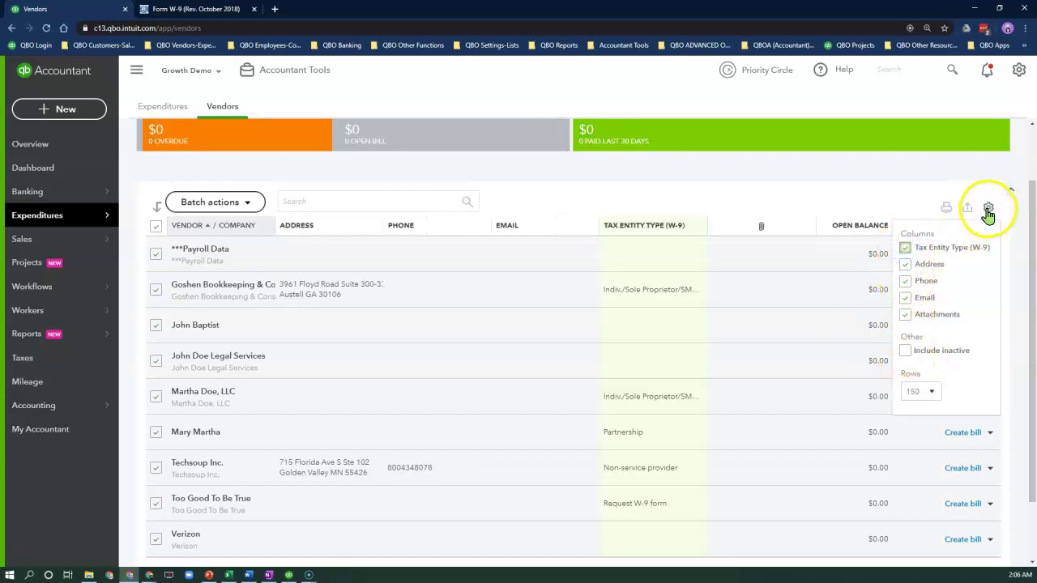
pyautogui.click(988, 207)
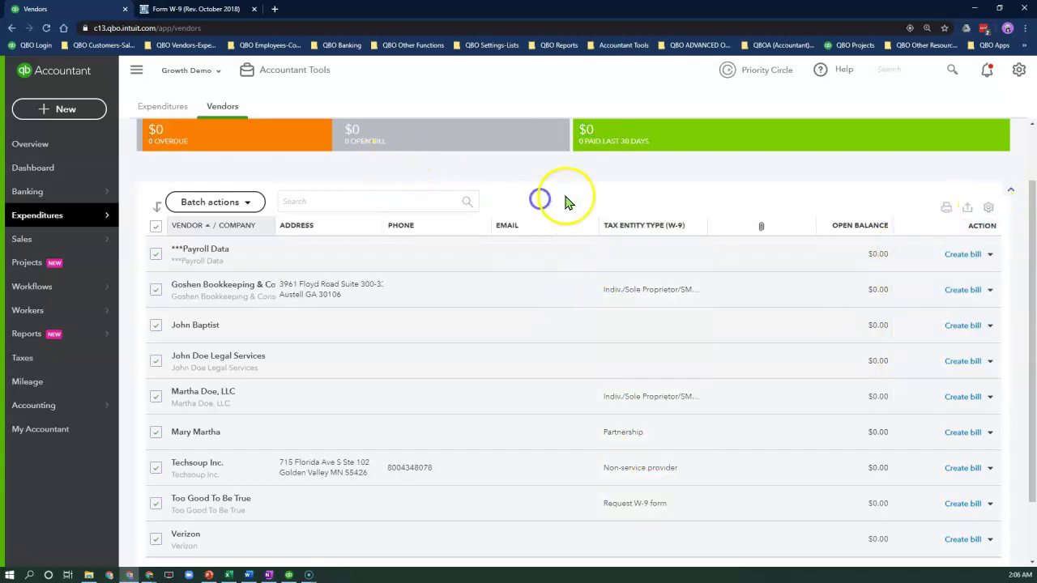
pyautogui.click(155, 226)
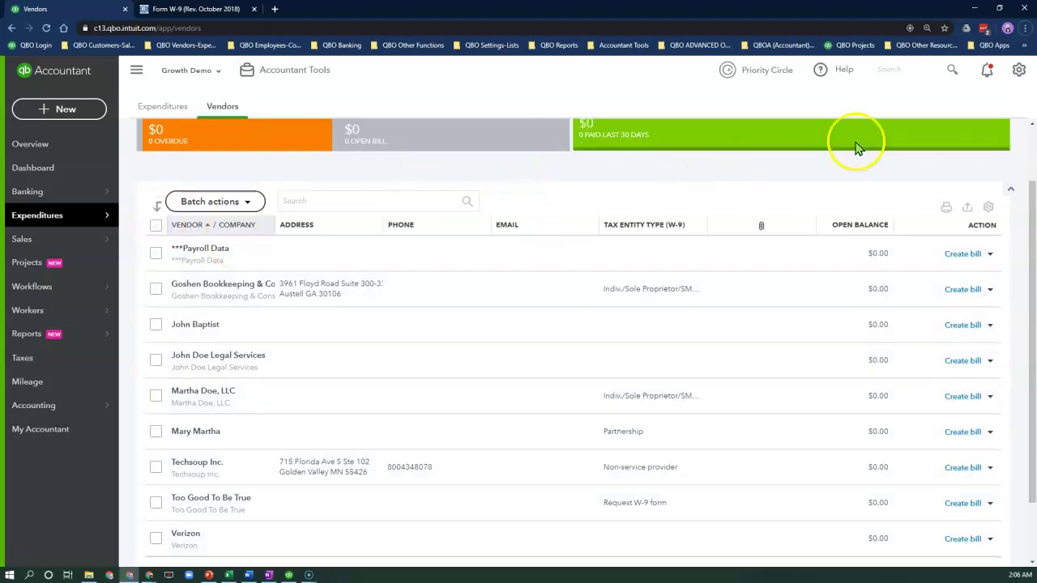
pyautogui.click(1019, 70)
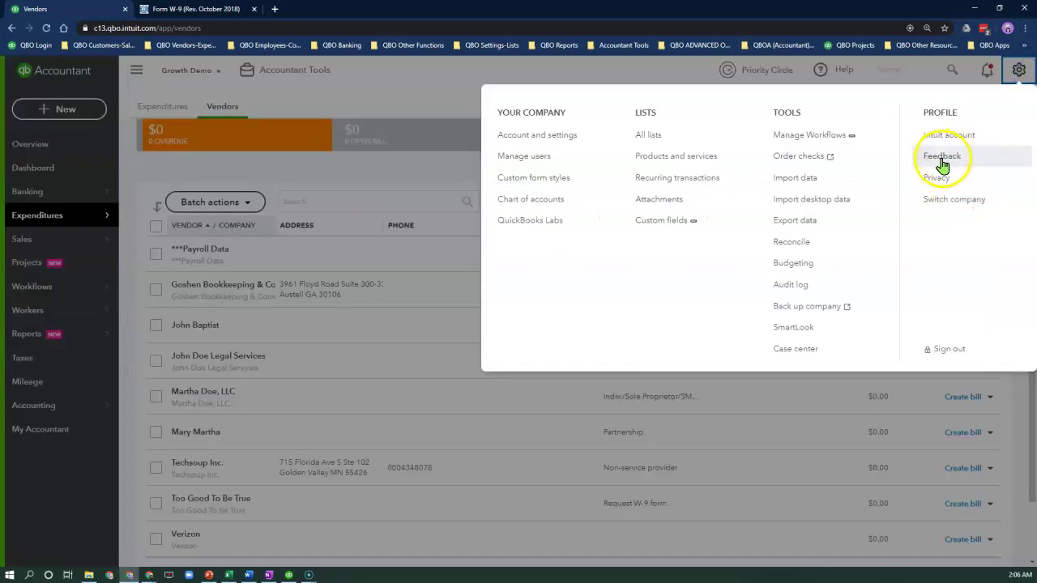
# Open and close the Feedback panel, then go to the Reports page
pyautogui.click(942, 159)
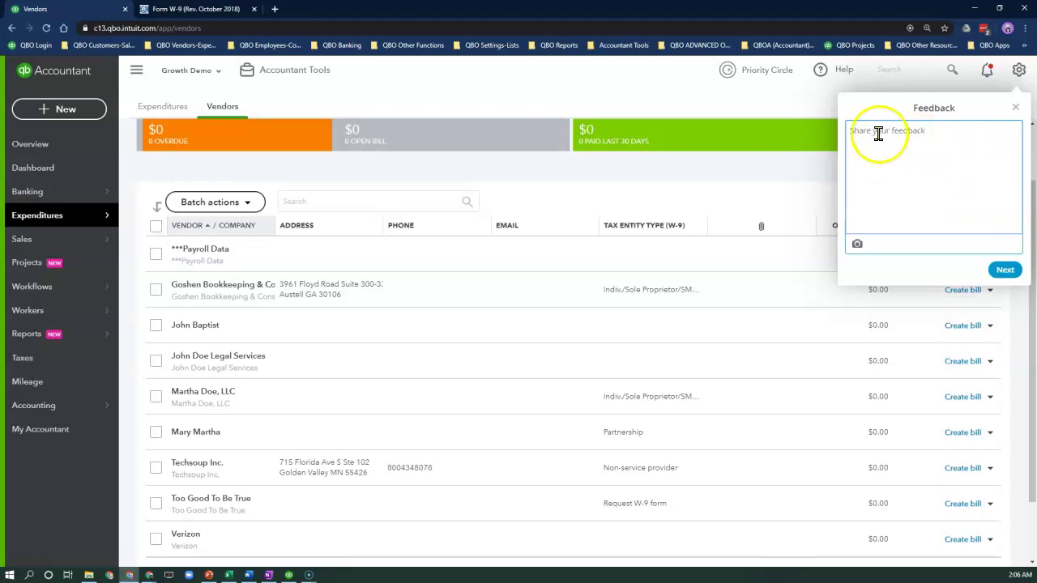
pyautogui.click(1015, 109)
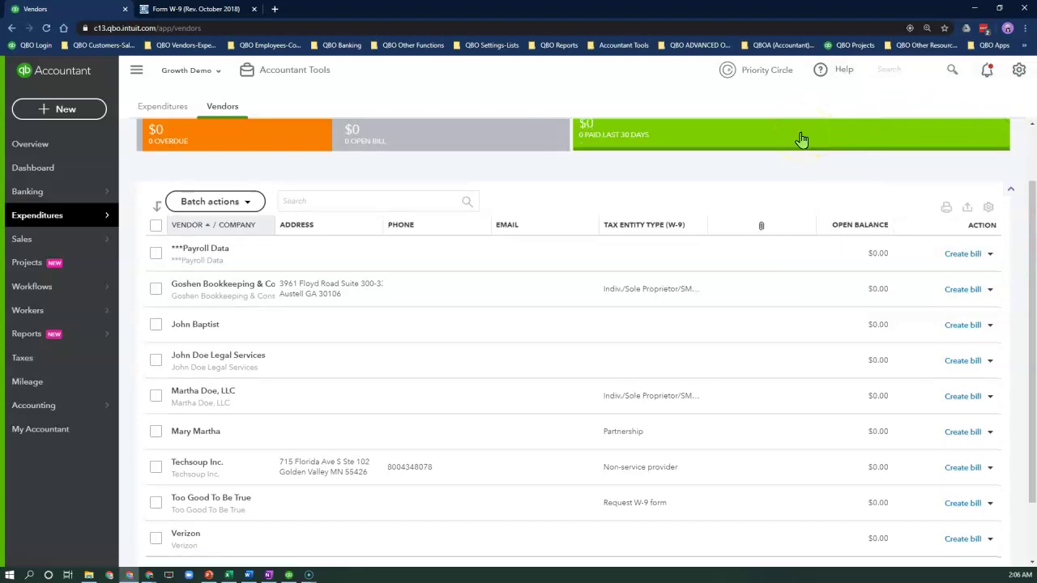
pyautogui.click(84, 342)
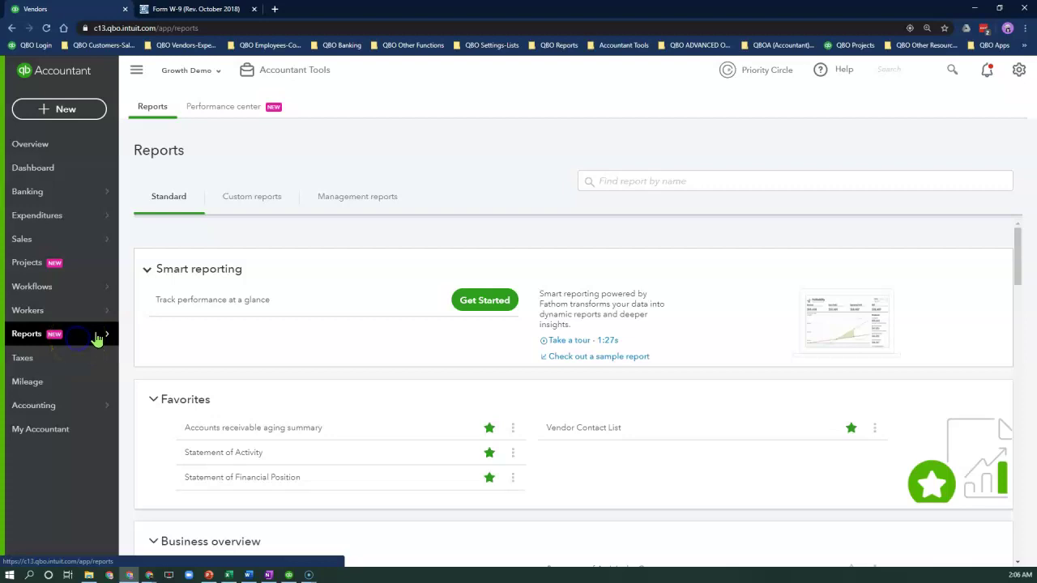
# Add Track 1099, Tax ID and Tax Entity Type (W-9) columns to the Vendor Contact List
pyautogui.click(576, 430)
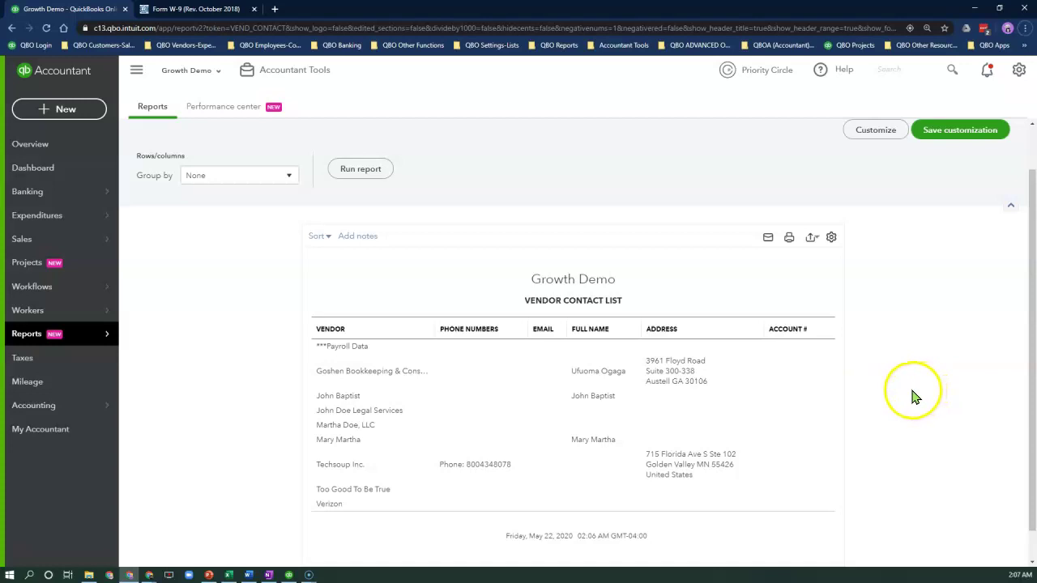
pyautogui.click(875, 146)
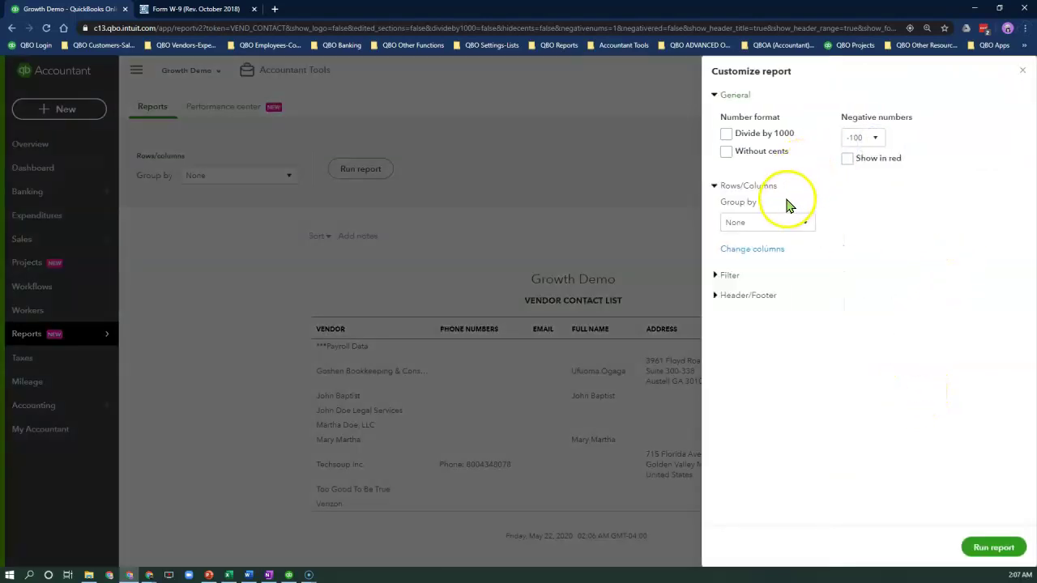
pyautogui.click(762, 250)
pyautogui.scroll(-4, 845, 373)
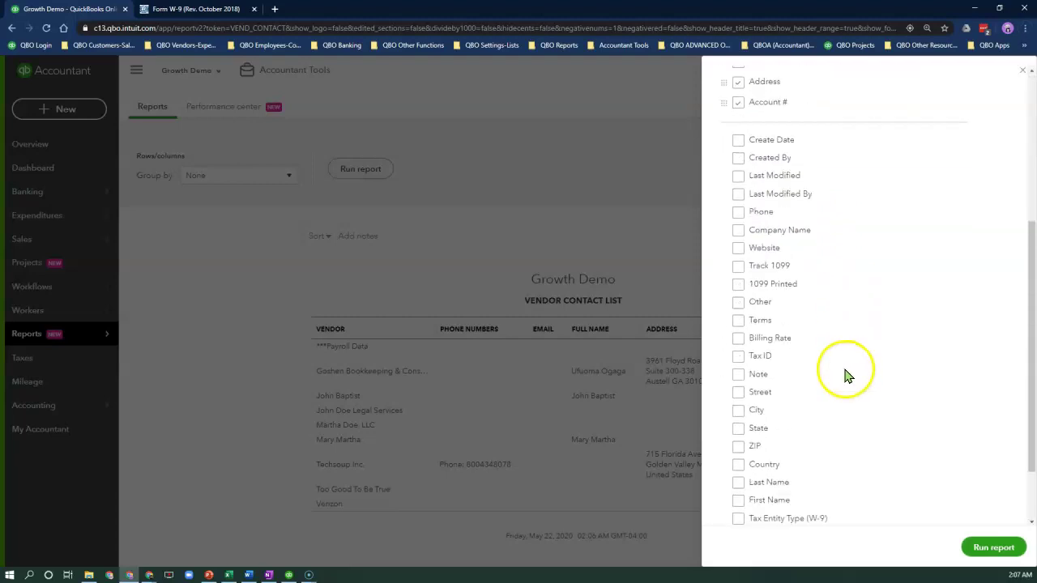
pyautogui.click(738, 266)
pyautogui.click(738, 356)
pyautogui.scroll(-2, 792, 434)
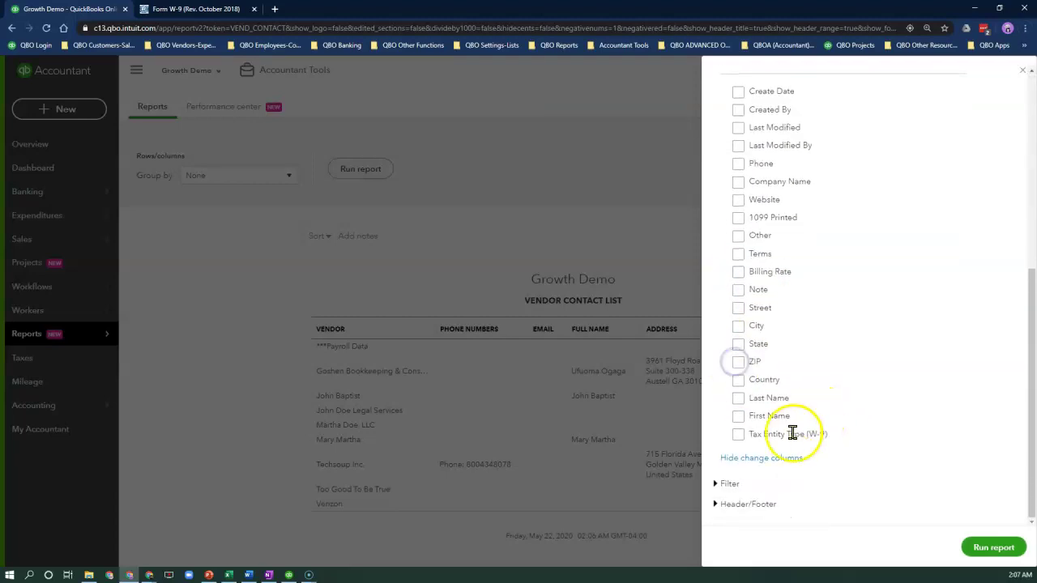
pyautogui.click(738, 435)
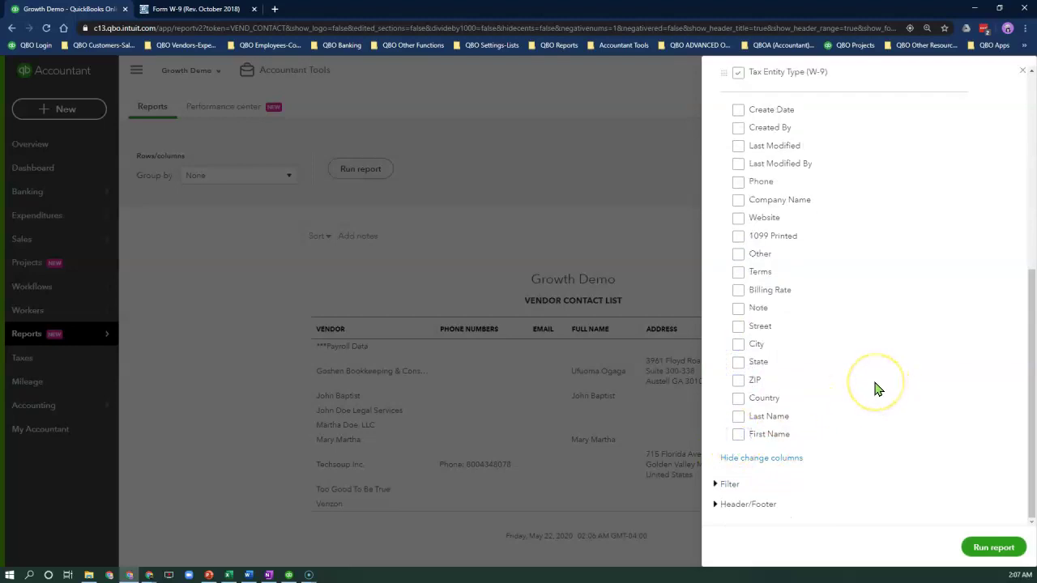
# Move Full Name after Vendor and Tax Entity Type (W-9) before Tax ID, then run the report
pyautogui.scroll(5, 875, 389)
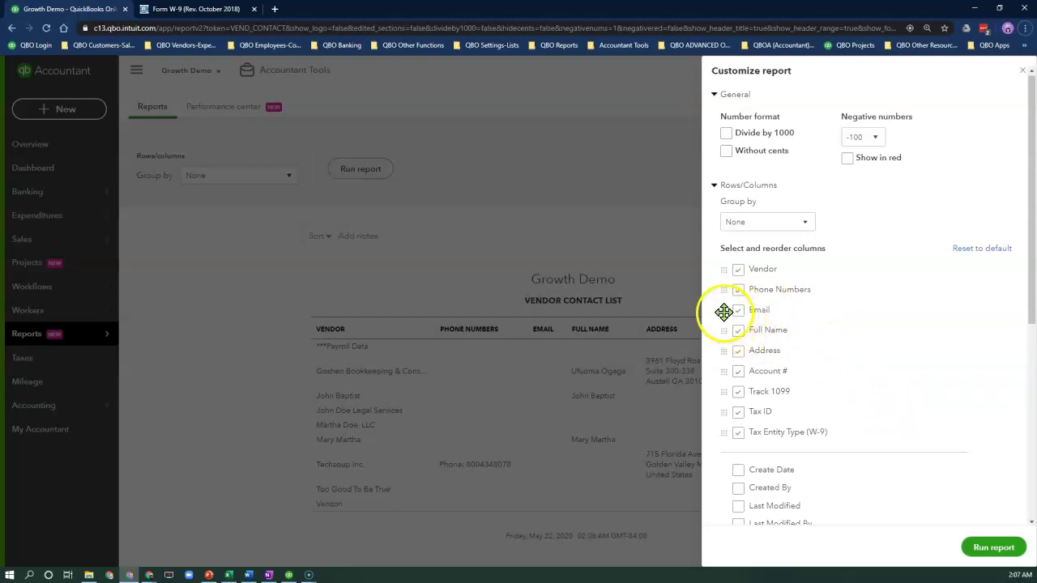
pyautogui.moveTo(722, 329); pyautogui.dragTo(727, 283)
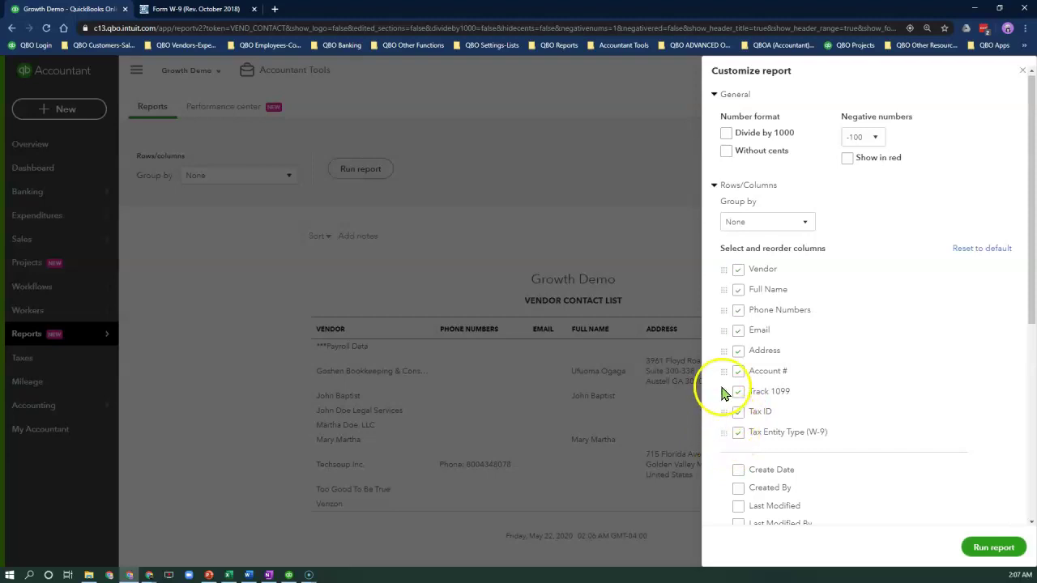
pyautogui.click(738, 437)
pyautogui.moveTo(738, 438); pyautogui.dragTo(724, 389)
pyautogui.click(982, 546)
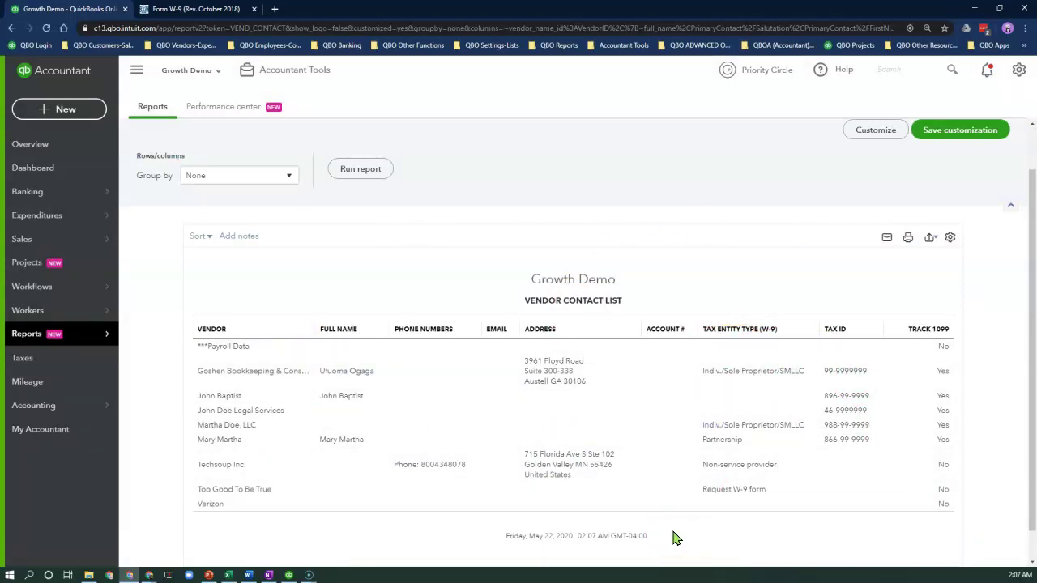
# Save the customization as 'Vendor Contact List' shared with Firm only, replacing the existing report
pyautogui.click(932, 238)
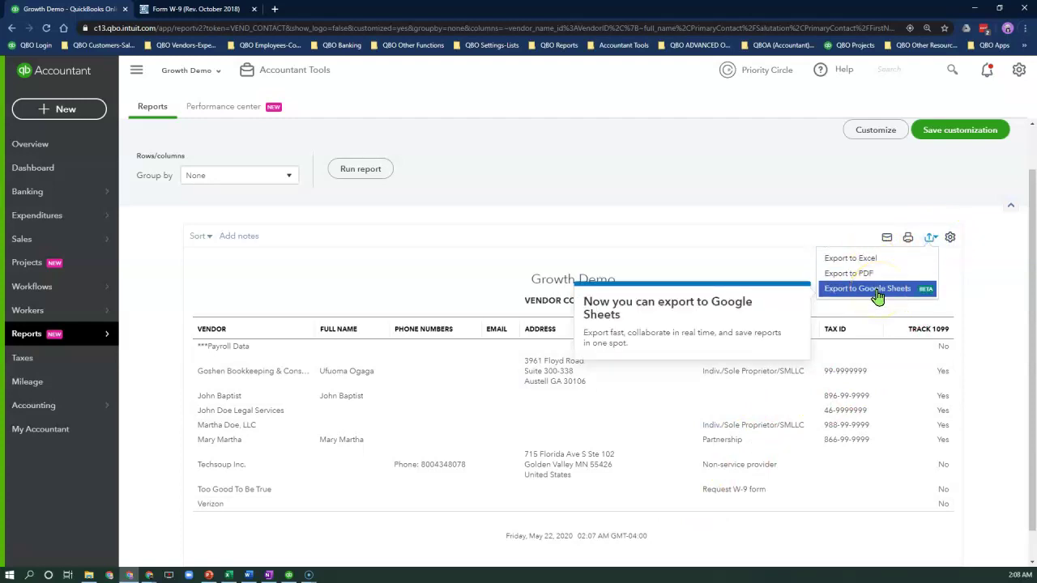
pyautogui.click(958, 136)
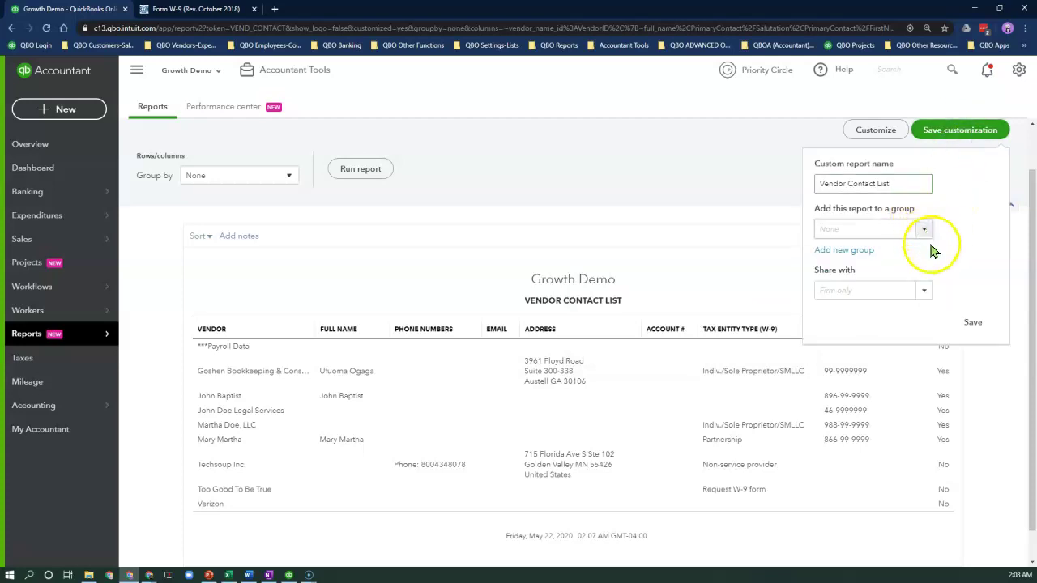
pyautogui.click(922, 290)
pyautogui.click(886, 337)
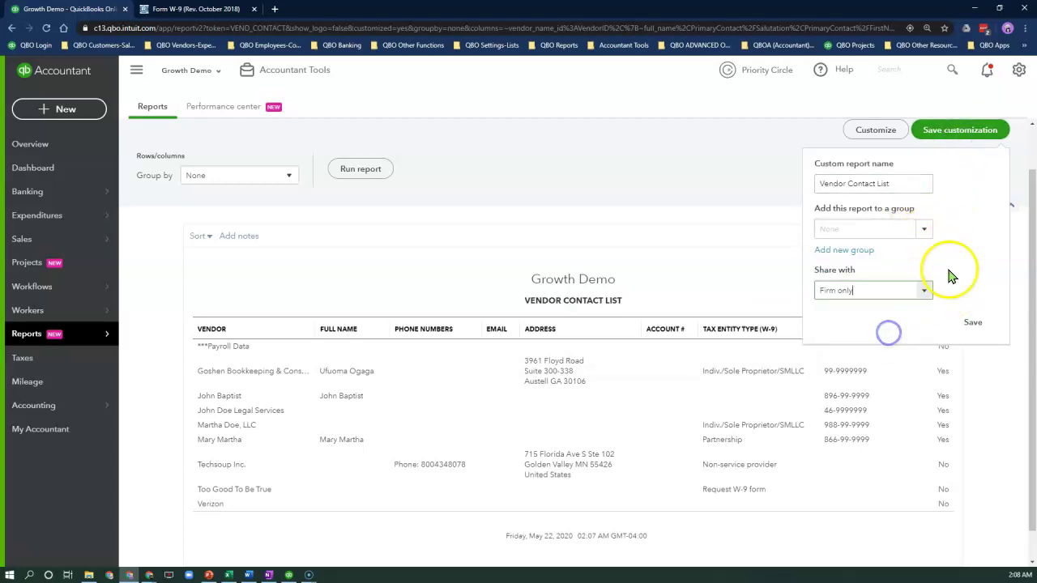
pyautogui.click(975, 326)
pyautogui.click(634, 349)
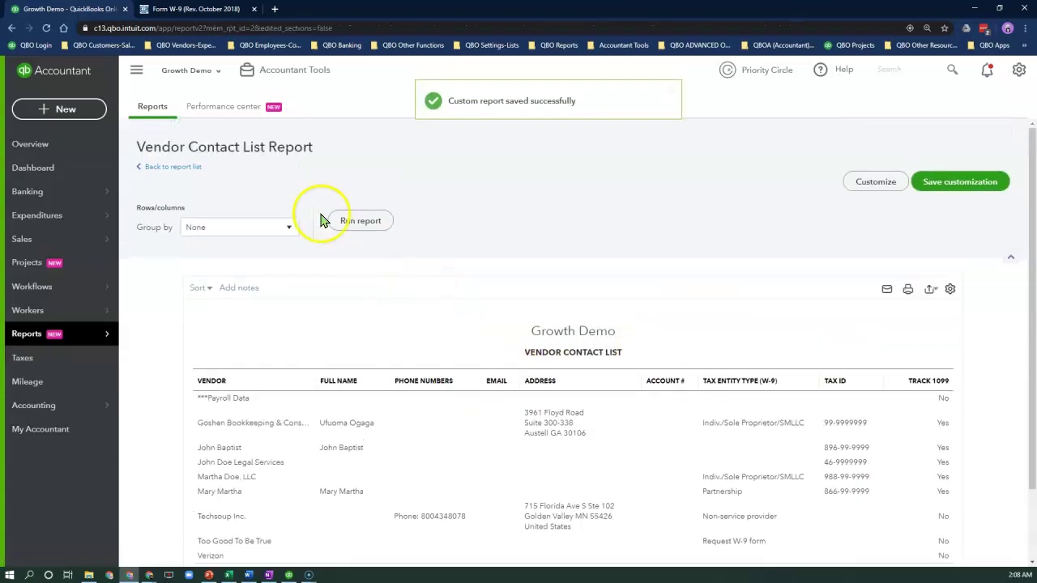
pyautogui.click(193, 167)
# Open Vendor Contact List from the Custom reports tab to check its new columns
pyautogui.click(272, 197)
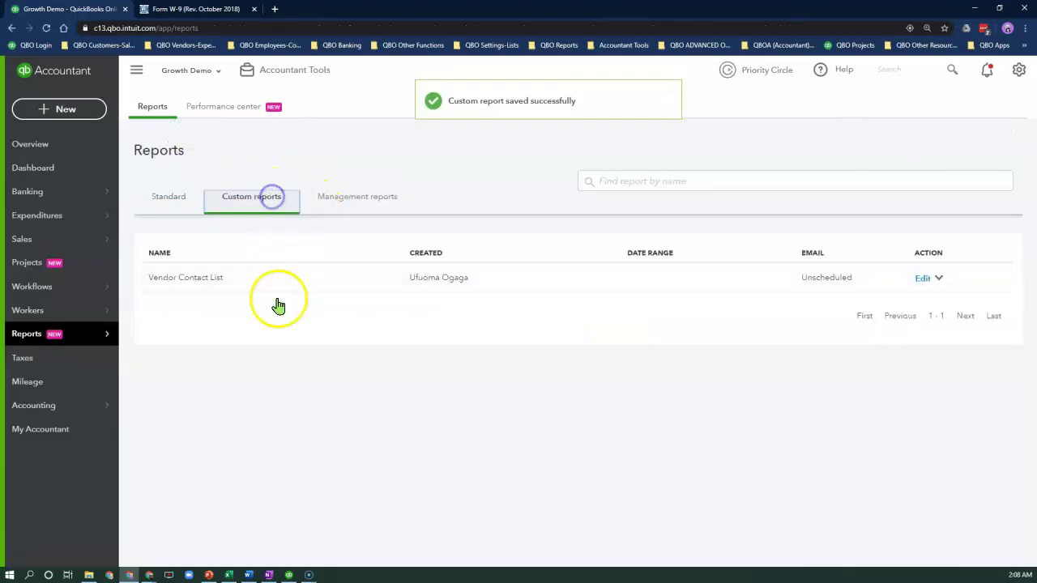
pyautogui.click(215, 284)
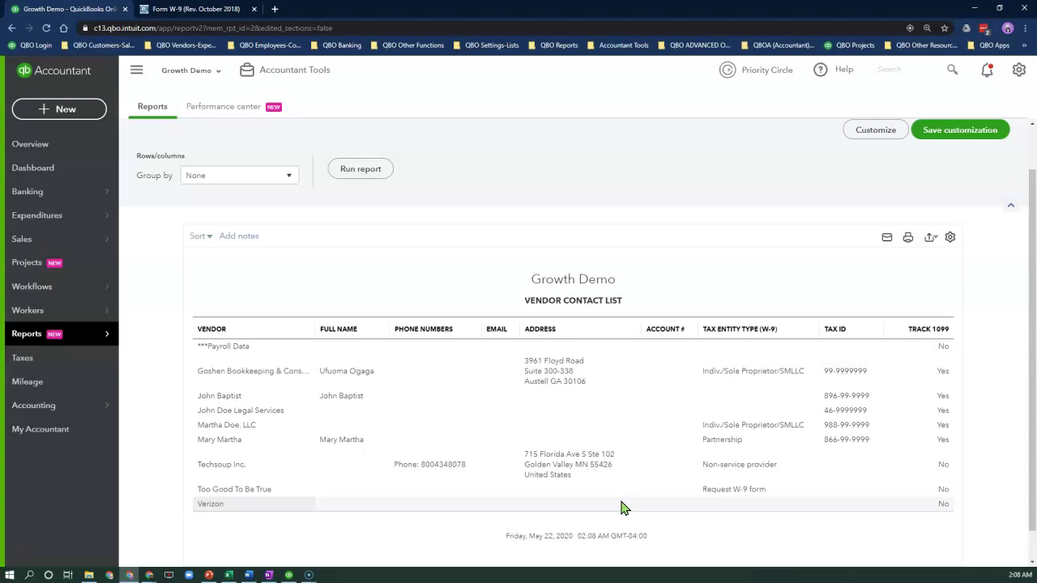
pyautogui.scroll(1, 624, 507)
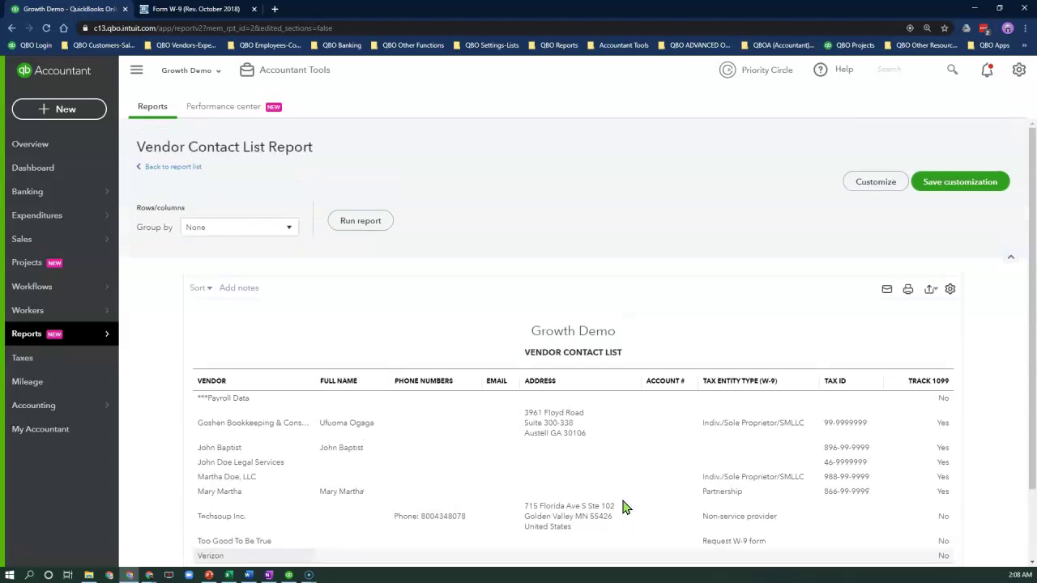